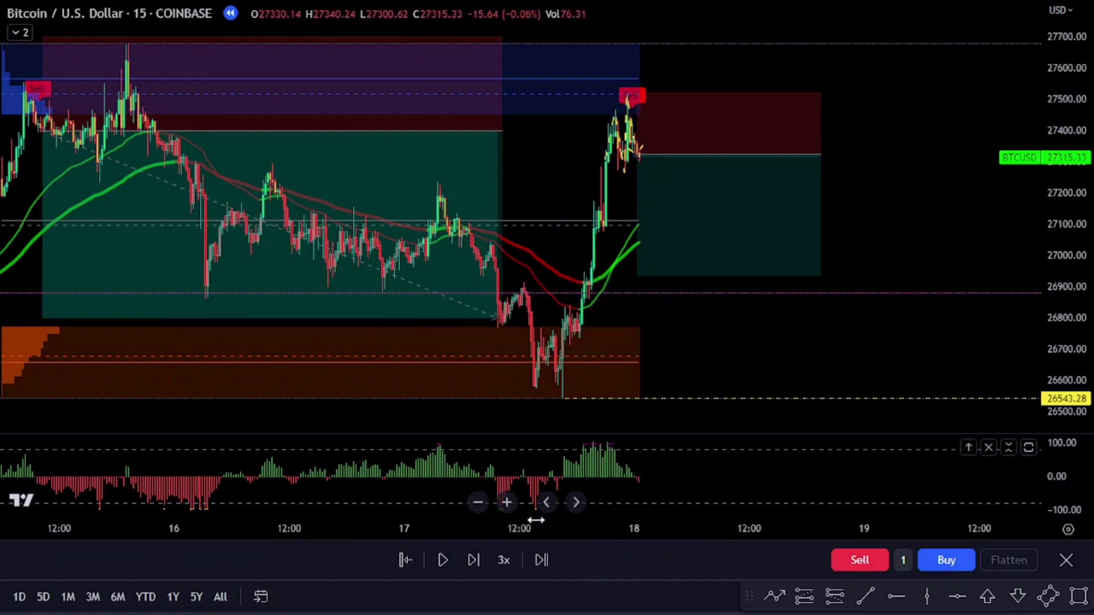
Open a short on Bitcoin at 27315.33 and replay the bars through the sharp drop.
click(847, 560)
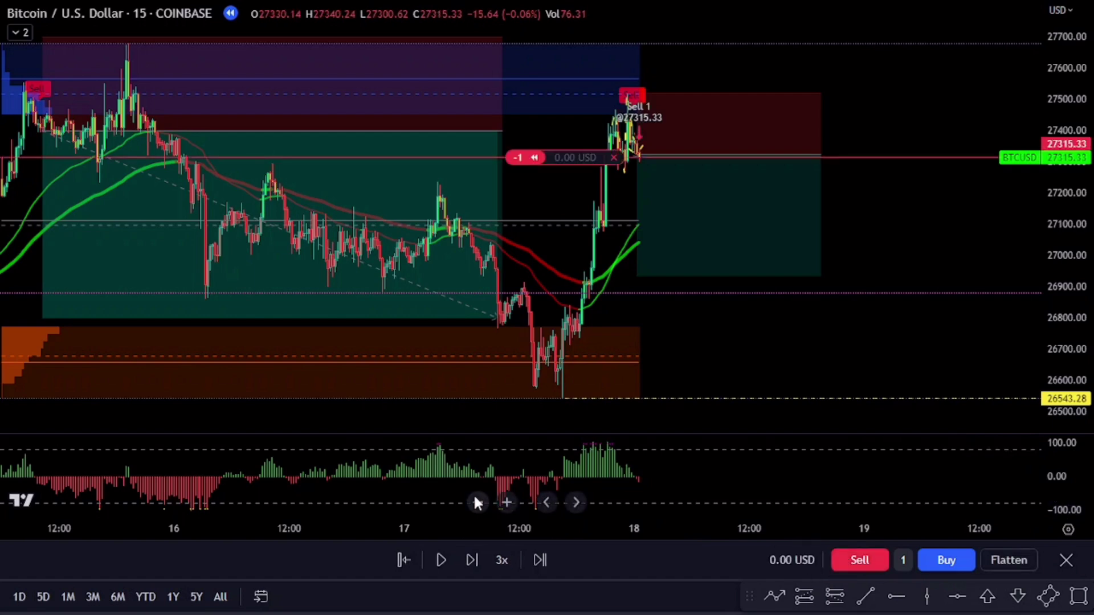
click(441, 559)
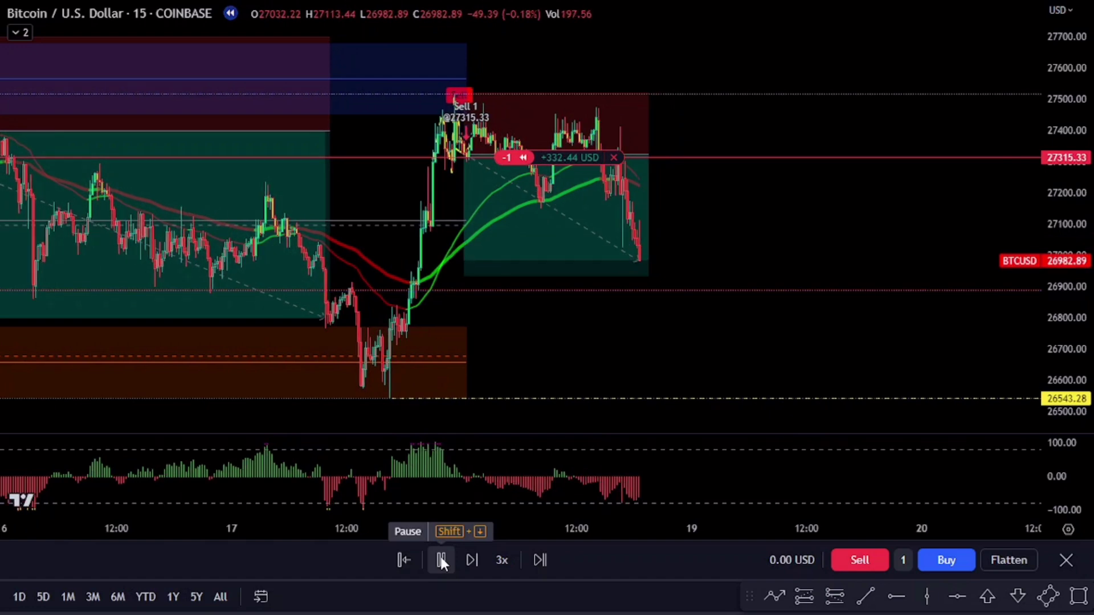
click(440, 558)
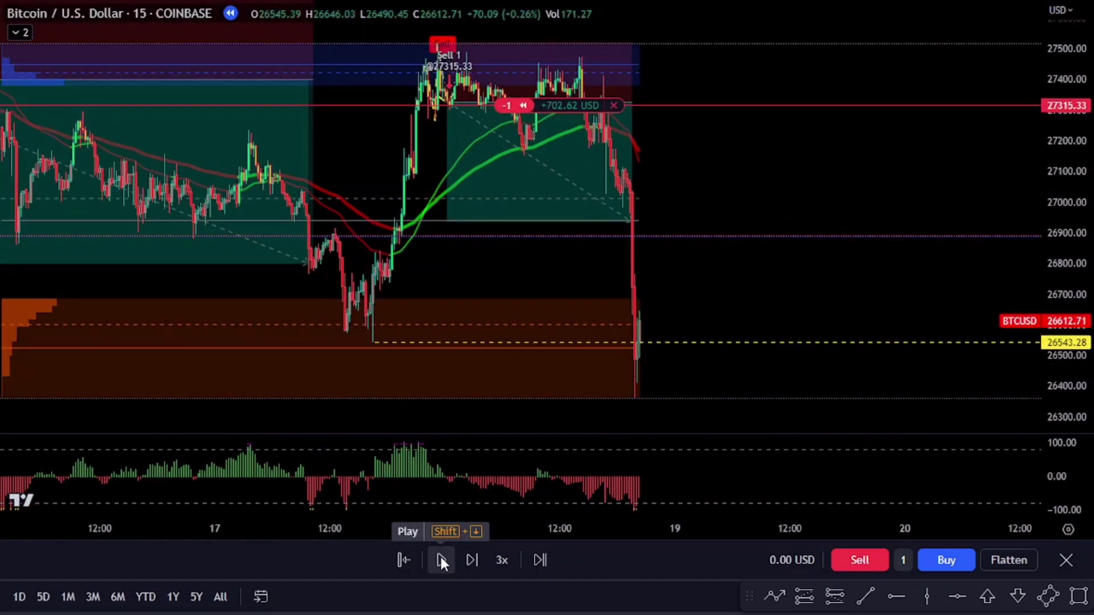
Close the short at 26612.71 for 702.62 USD profit and lower the drawing's target to about 26540.
mouse_move(613, 165)
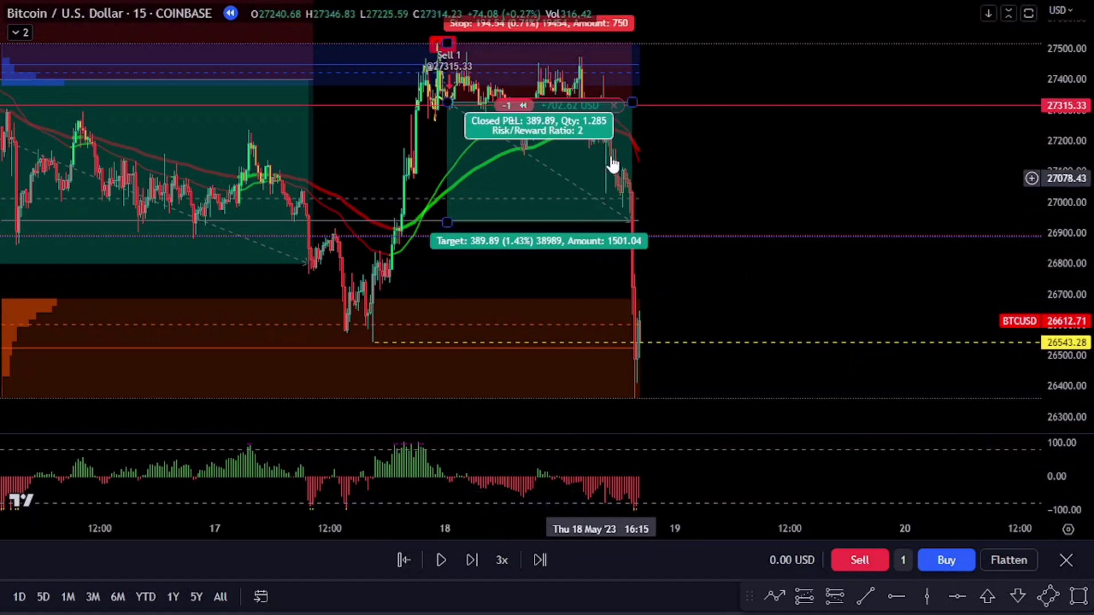
click(614, 106)
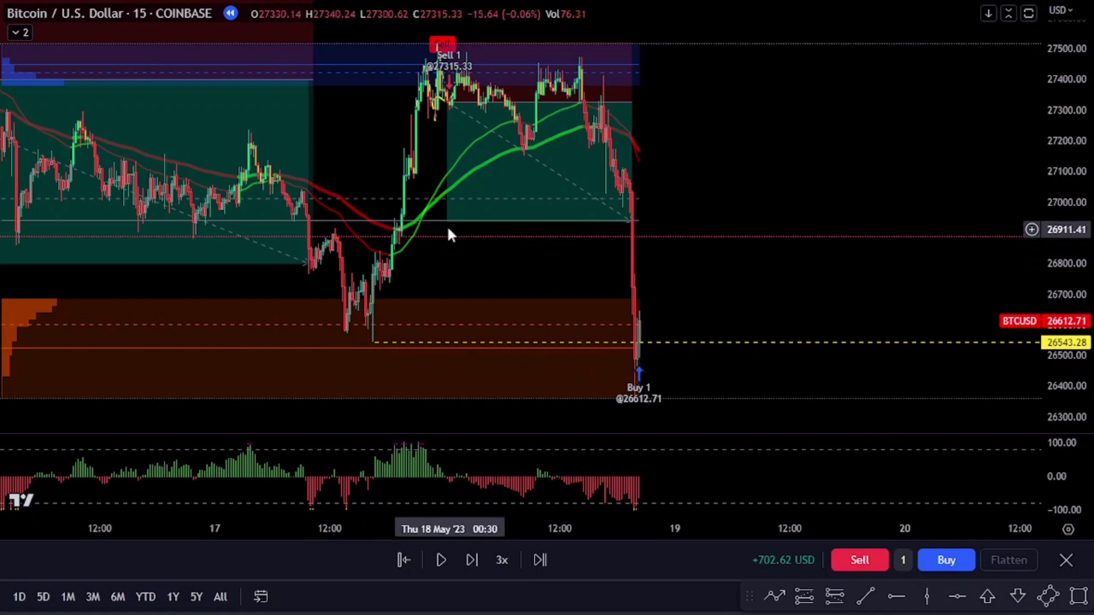
mouse_move(448, 225)
drag(448, 225, 440, 343)
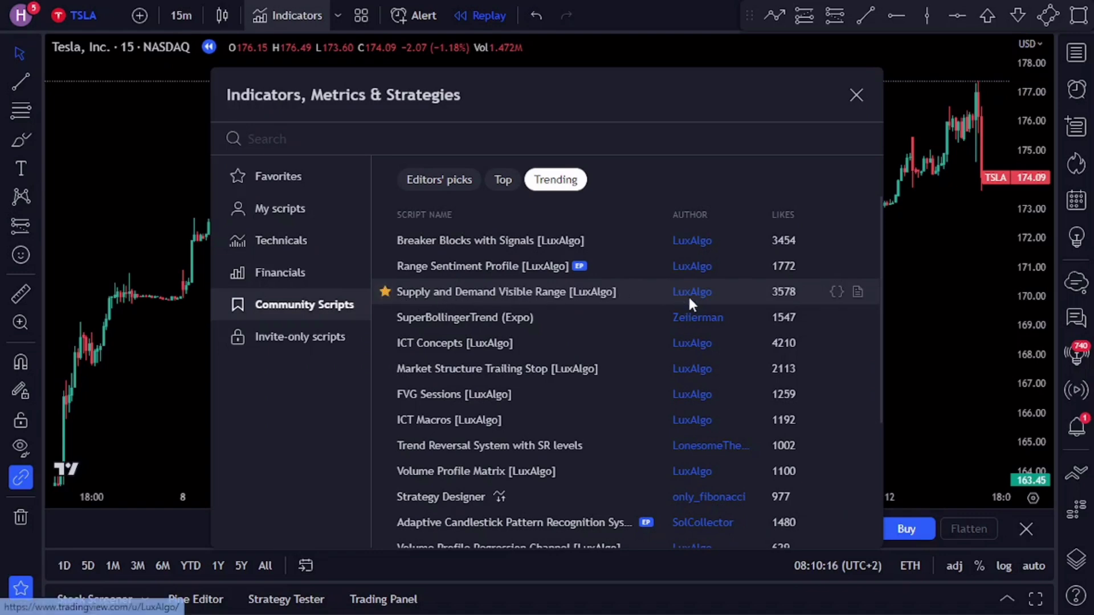
Apply Supply and Demand Visible Range [LuxAlgo] to the TSLA 15-minute chart and return to the chart.
click(505, 292)
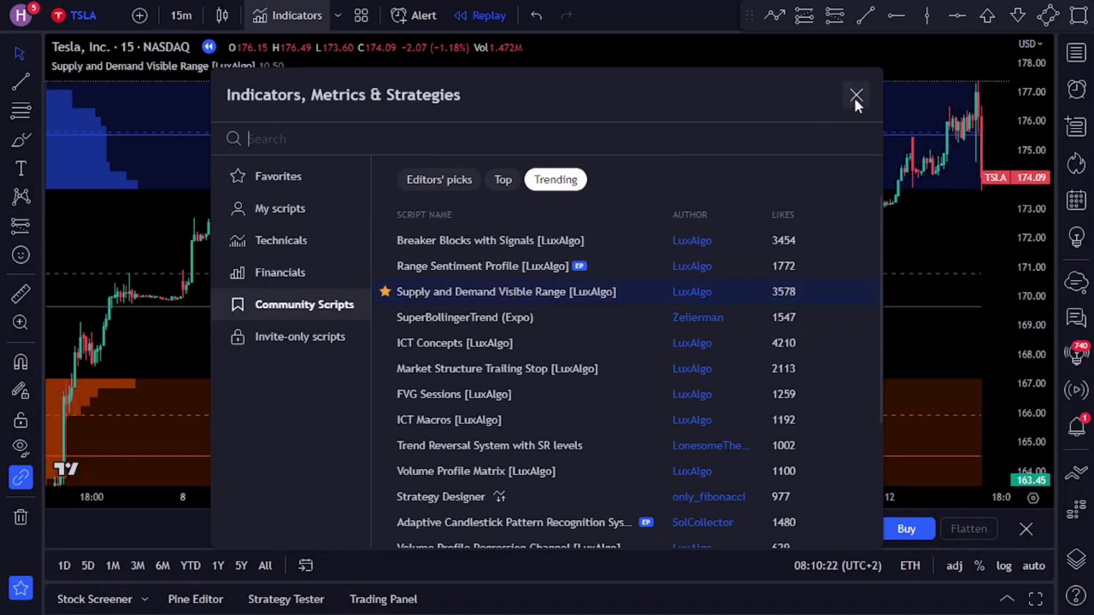
click(856, 95)
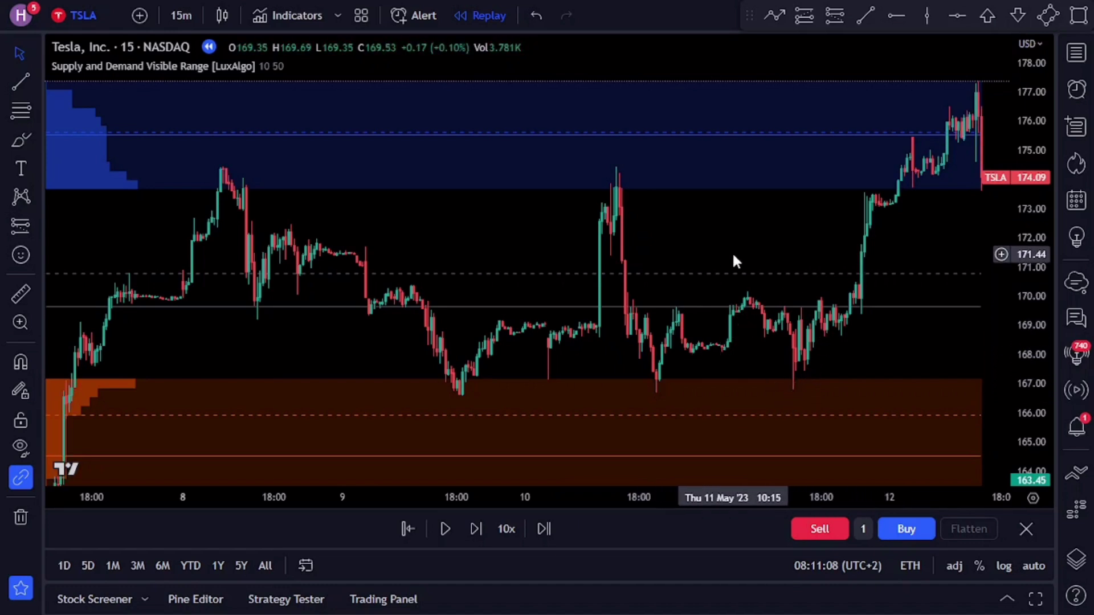
Scroll and drag the Tesla chart left so blank space remains right of the last bar.
scroll(733, 261, right, 2)
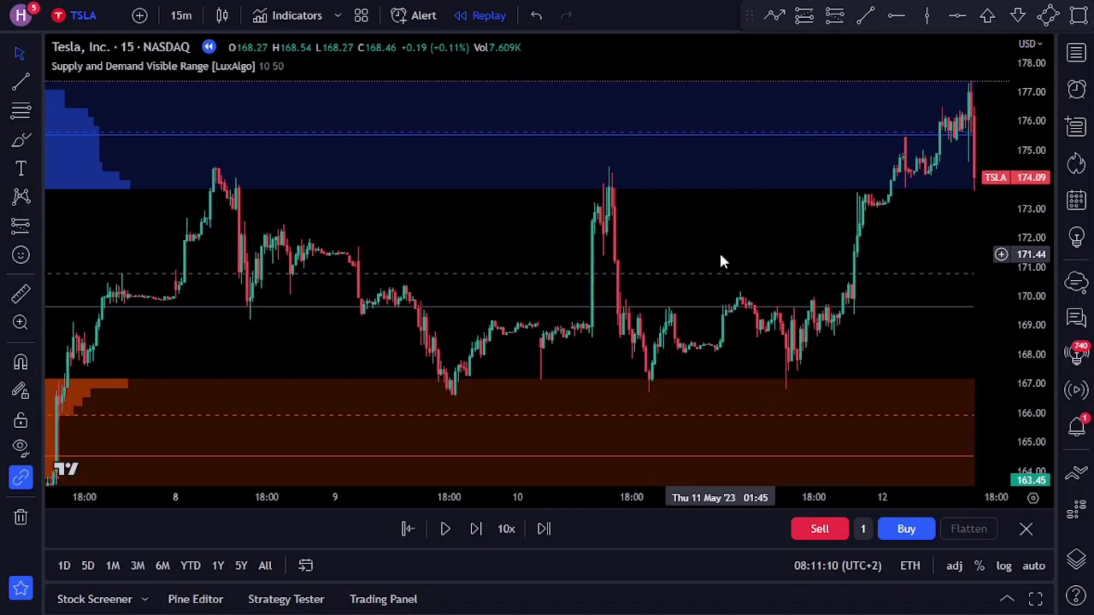
scroll(715, 253, right, 2)
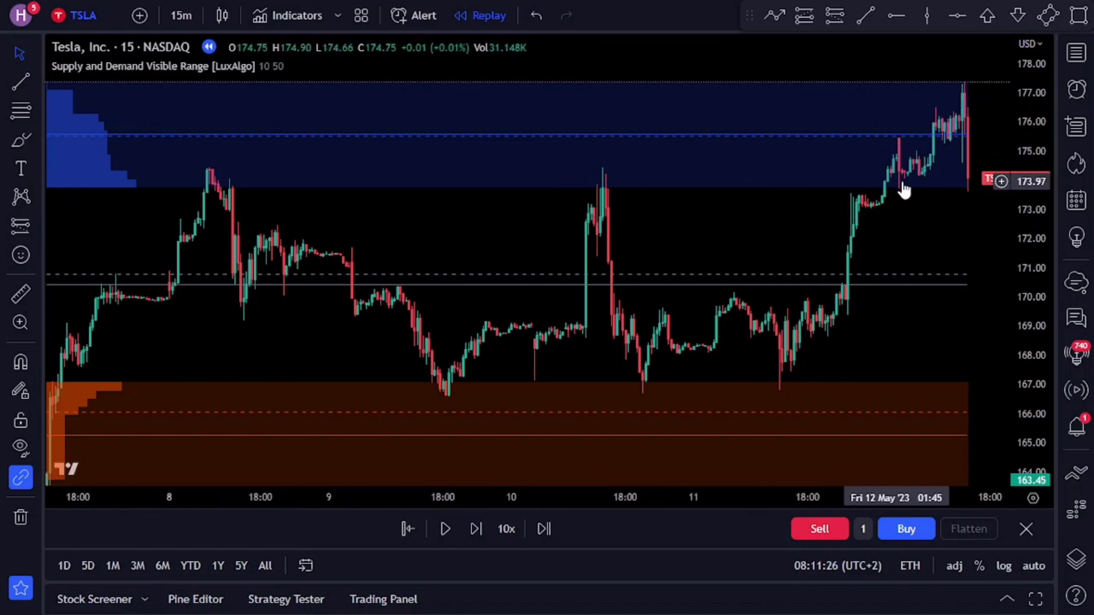
drag(922, 224, 645, 234)
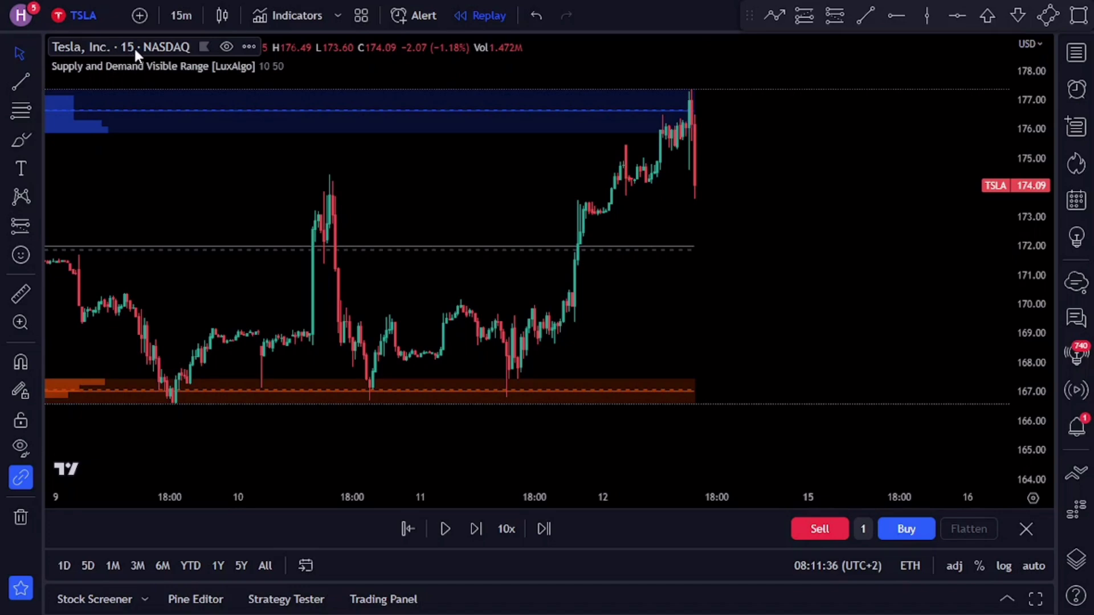
Keep the 15-minute timeframe and zoom and compress the Tesla chart to show more days.
click(180, 16)
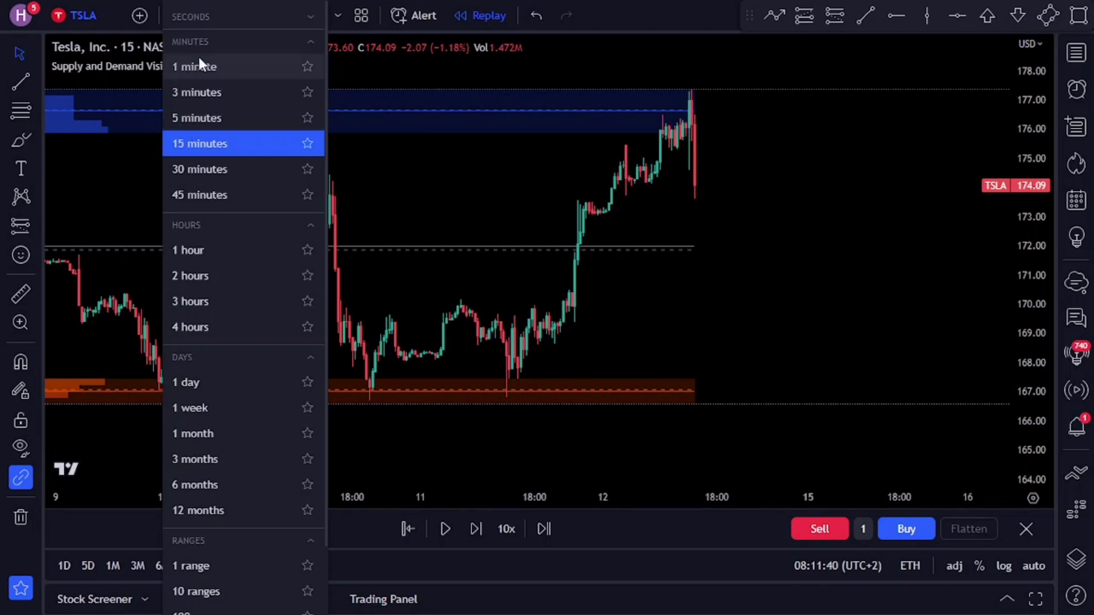
click(391, 174)
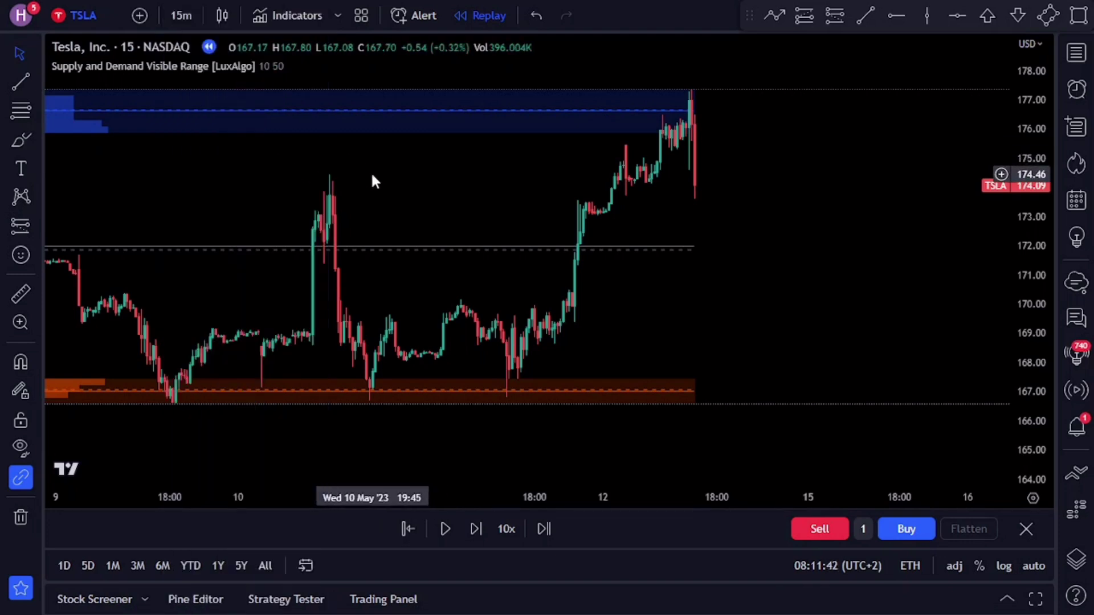
click(509, 450)
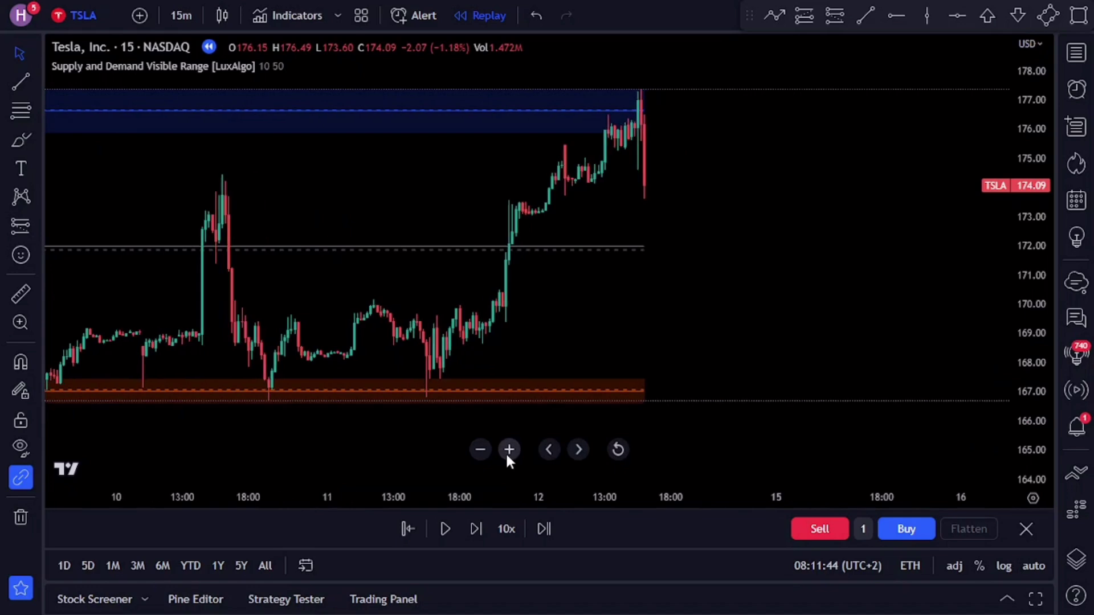
drag(340, 299, 551, 326)
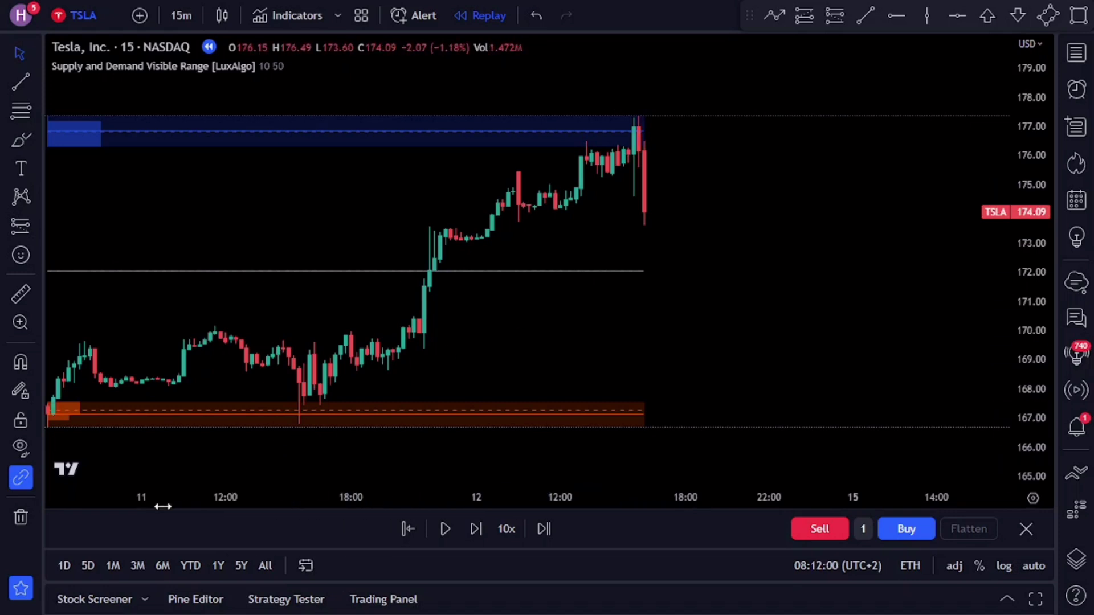
drag(182, 506, 354, 497)
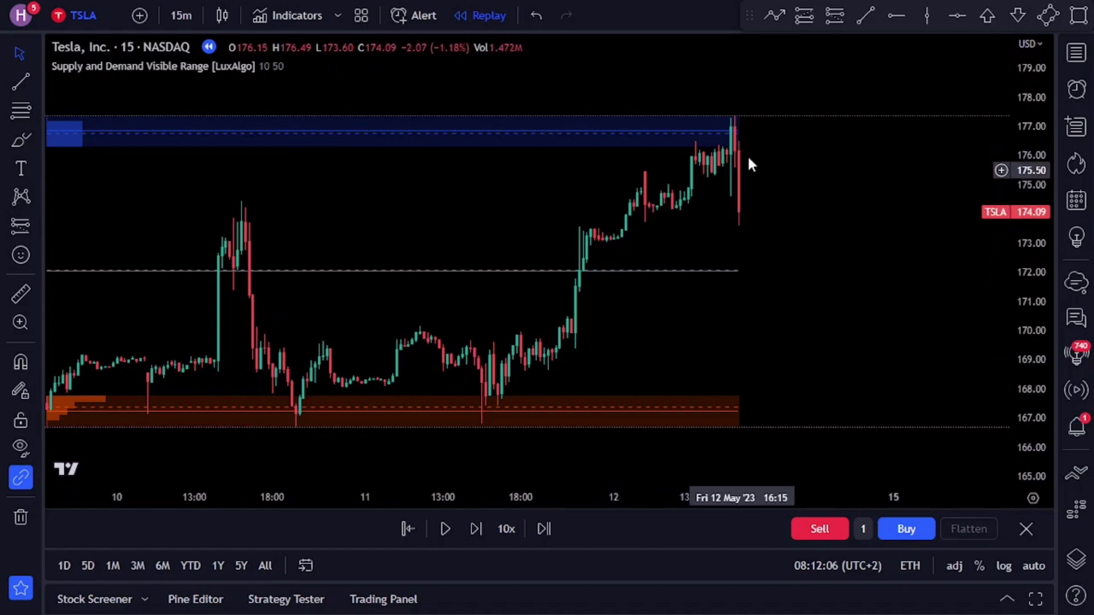
Place a short on the last candle, stop above the blue zone, 2:1 target at the orange zone, then resume replay.
click(828, 21)
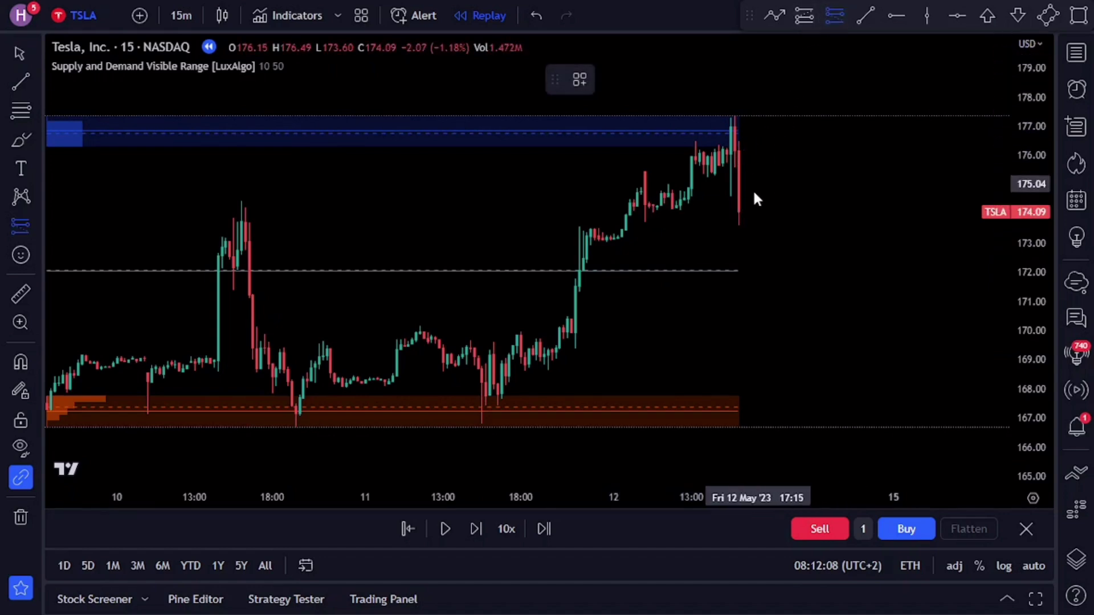
click(738, 211)
drag(738, 145, 739, 114)
drag(739, 274, 737, 408)
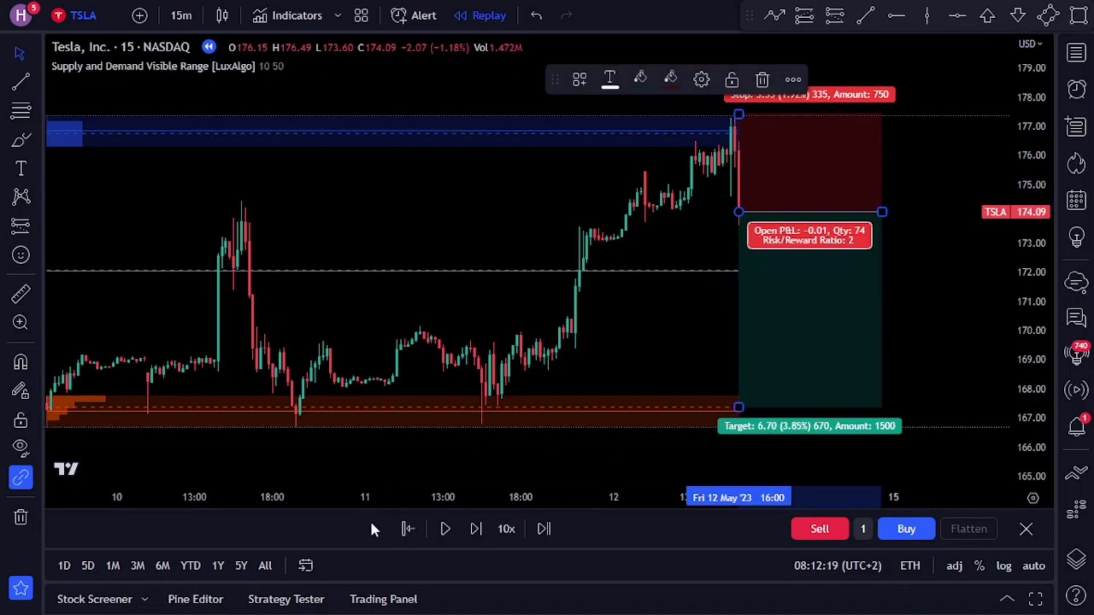
click(438, 528)
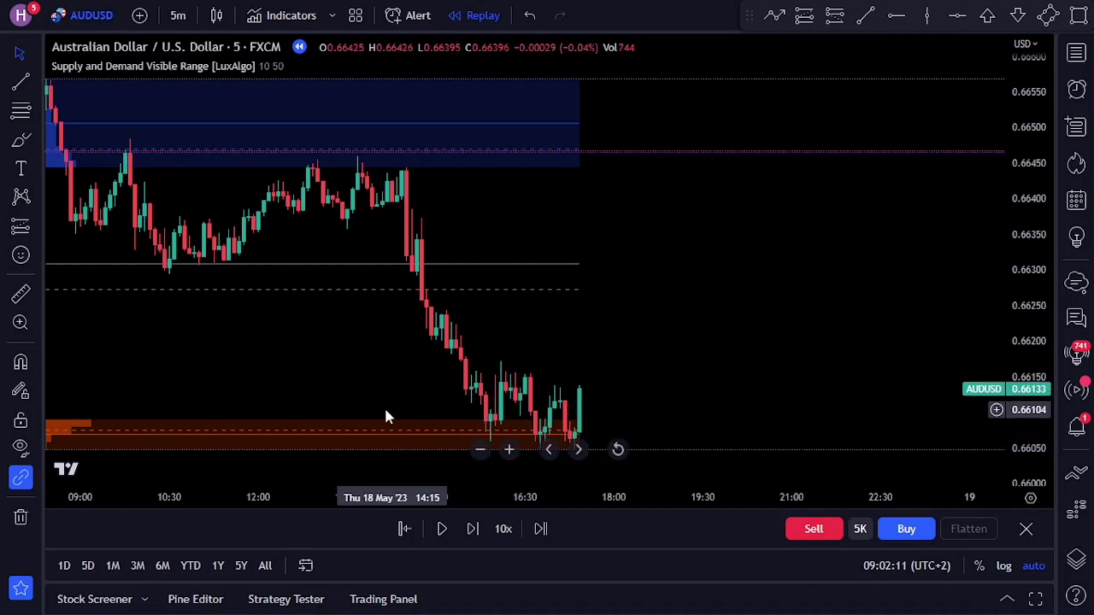
Sketch an upward zigzag through the recent AUDUSD swings to a projected high near 0.66200.
drag(717, 395, 564, 393)
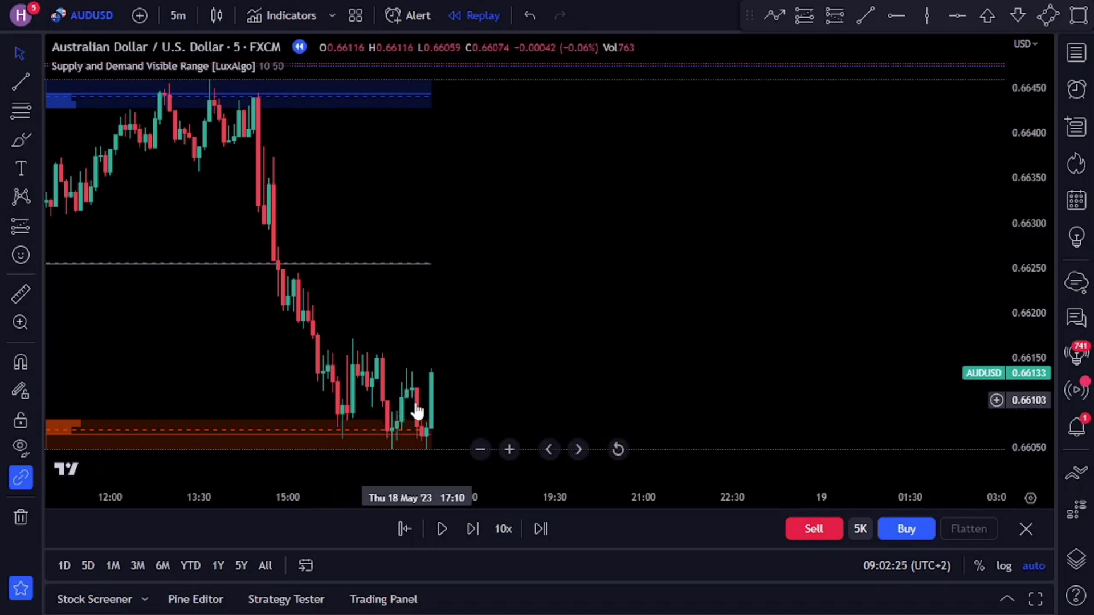
click(772, 16)
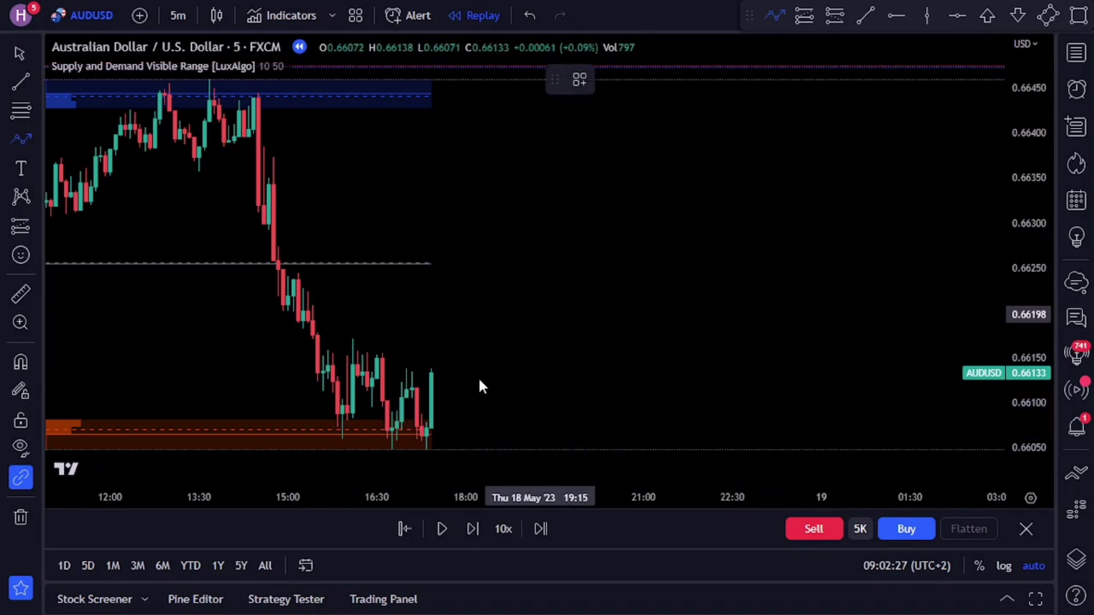
click(377, 354)
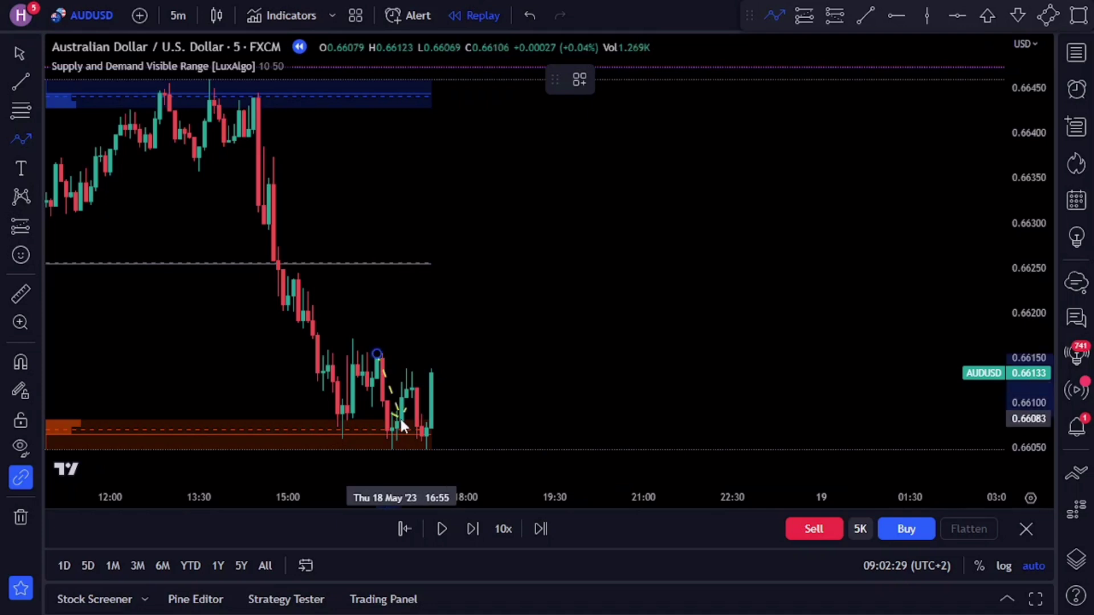
click(391, 449)
click(412, 369)
click(426, 454)
click(485, 316)
key(Escape)
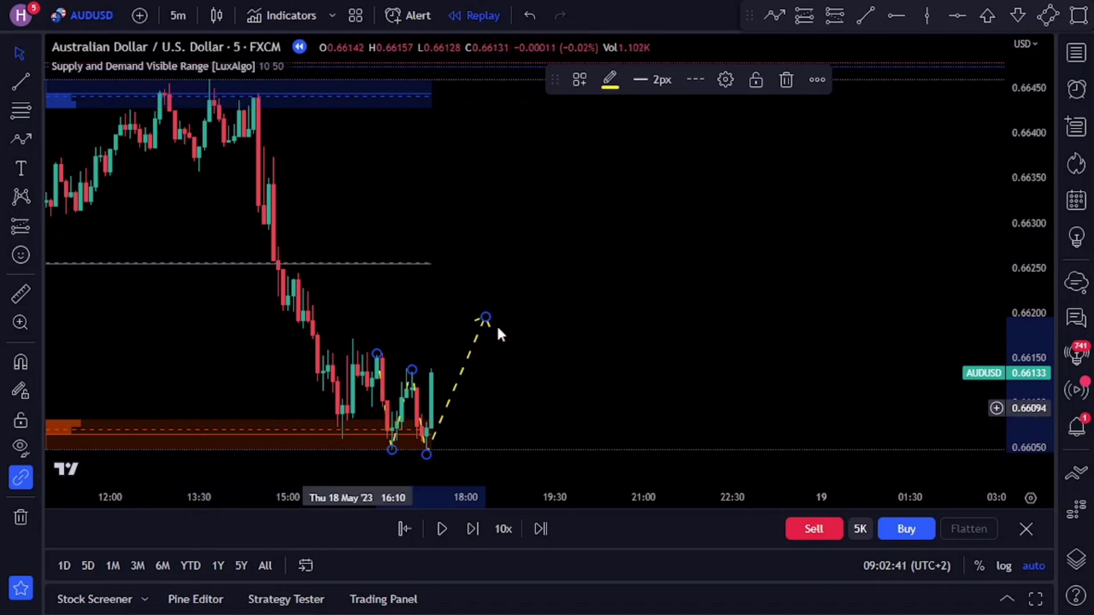
Plan a long at 0.66133 with its stop at 0.66039, just below the orange zone.
click(793, 18)
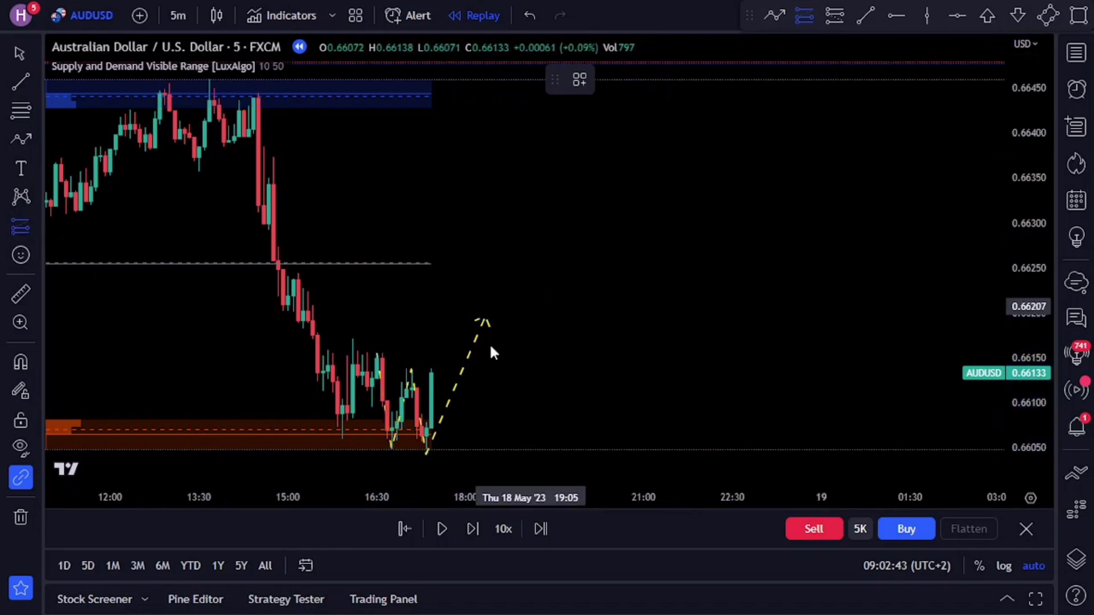
click(431, 374)
drag(431, 448, 434, 457)
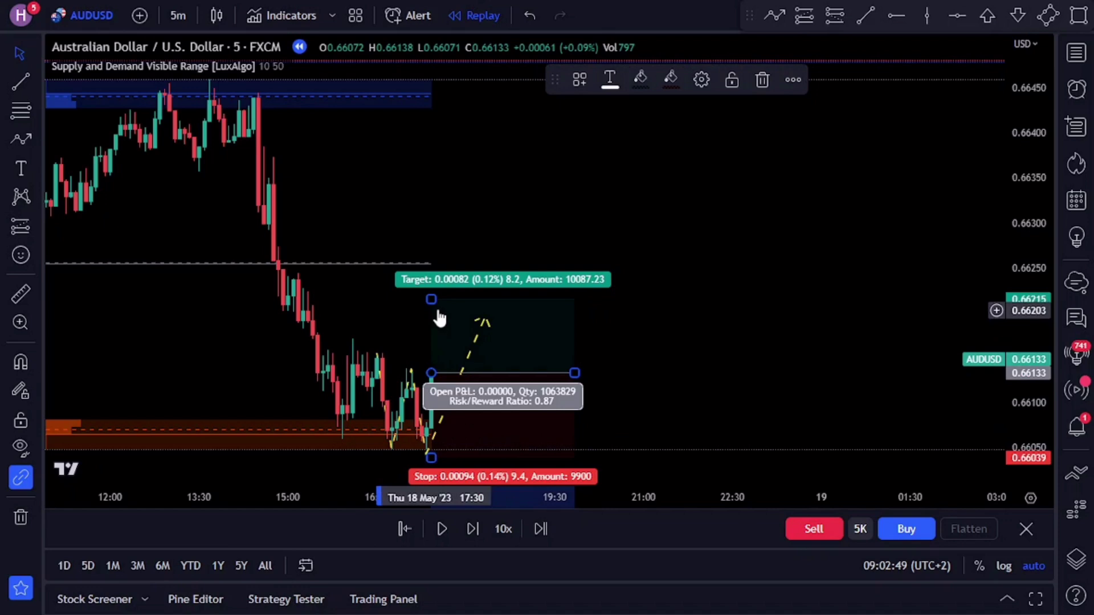
Raise the long's target to about 0.66321 and replay candles until price climbs past it.
drag(431, 299, 459, 204)
click(439, 530)
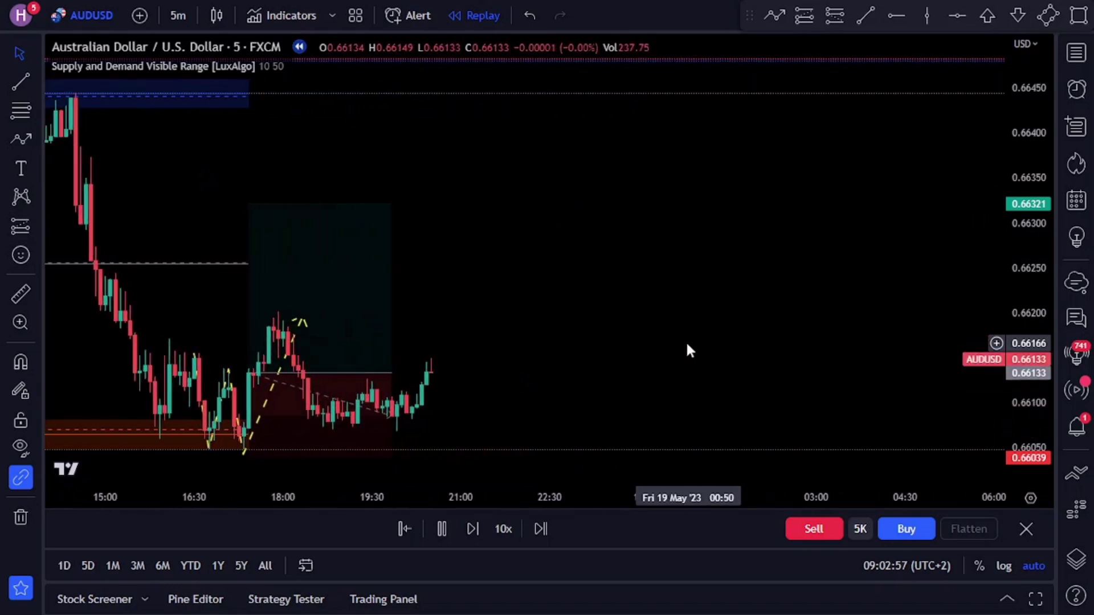
drag(573, 391, 745, 395)
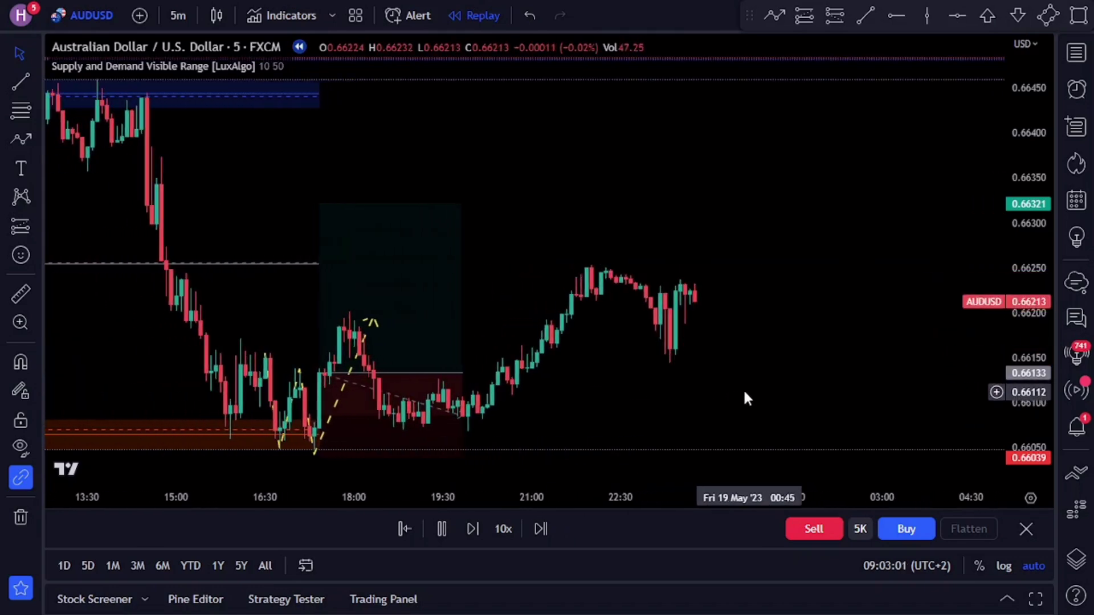
click(451, 530)
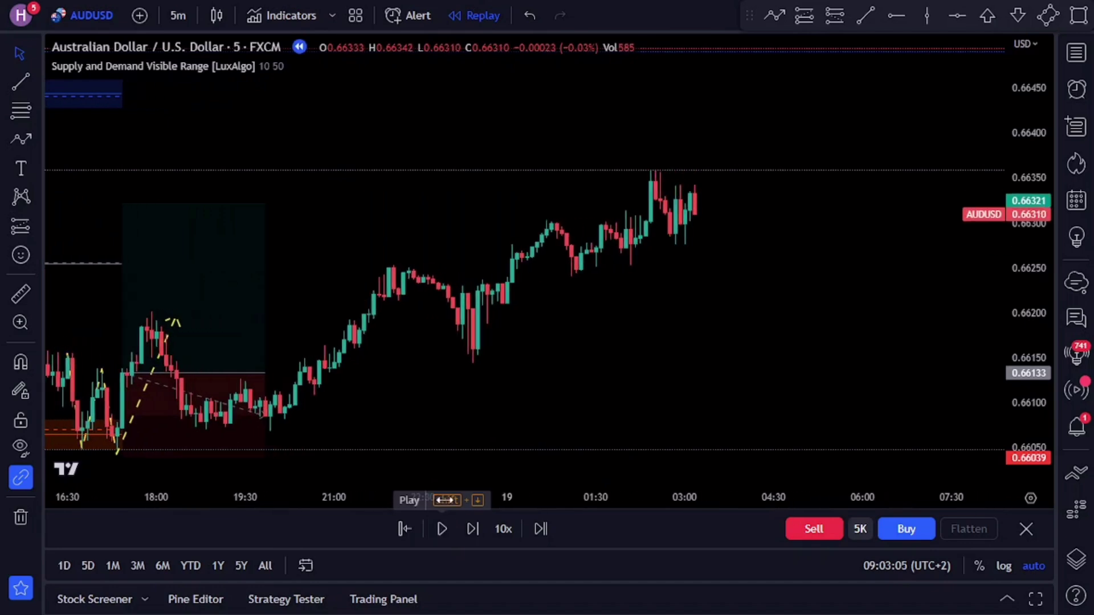
Stretch the long position across the later candles and select it to read its results.
drag(266, 371, 661, 327)
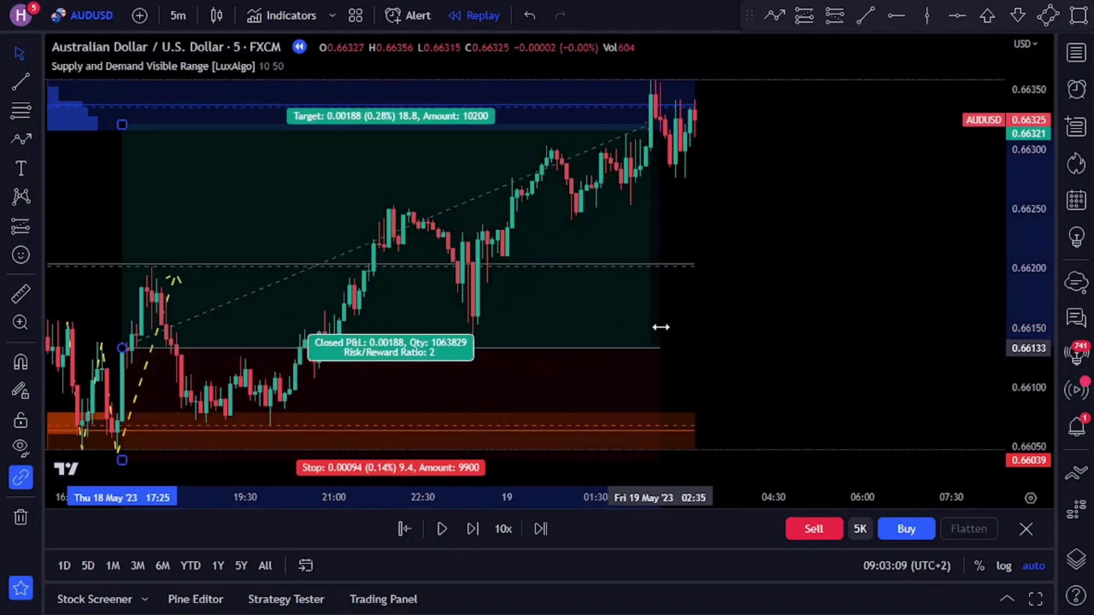
drag(769, 344, 927, 344)
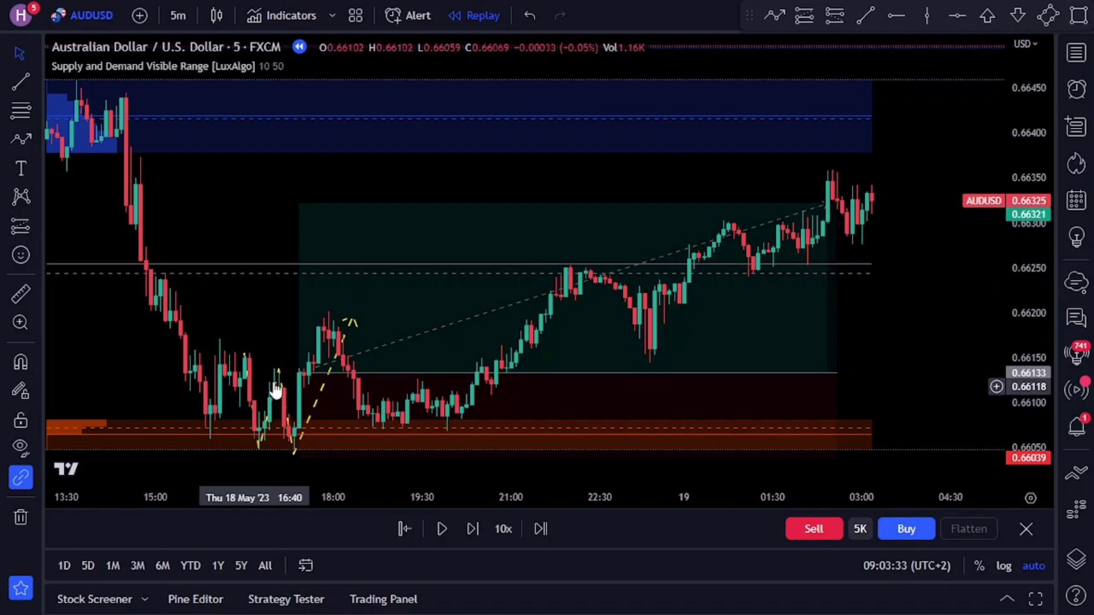
click(313, 378)
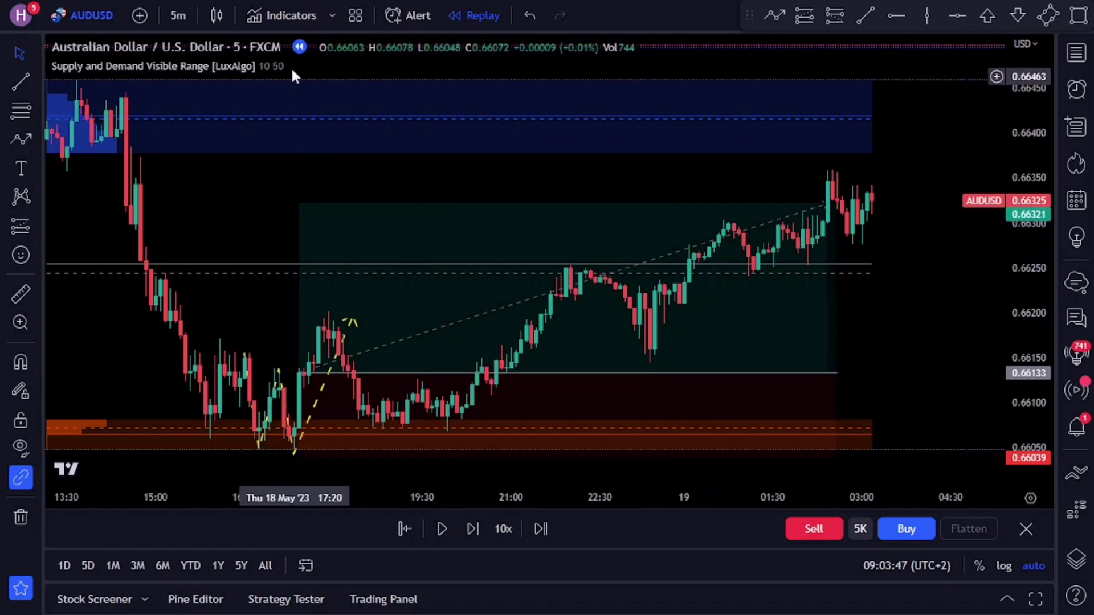
Search 'trend trader buy/sell' and add Trend Trader Buy/Sell Signals to the AUDUSD chart.
click(285, 19)
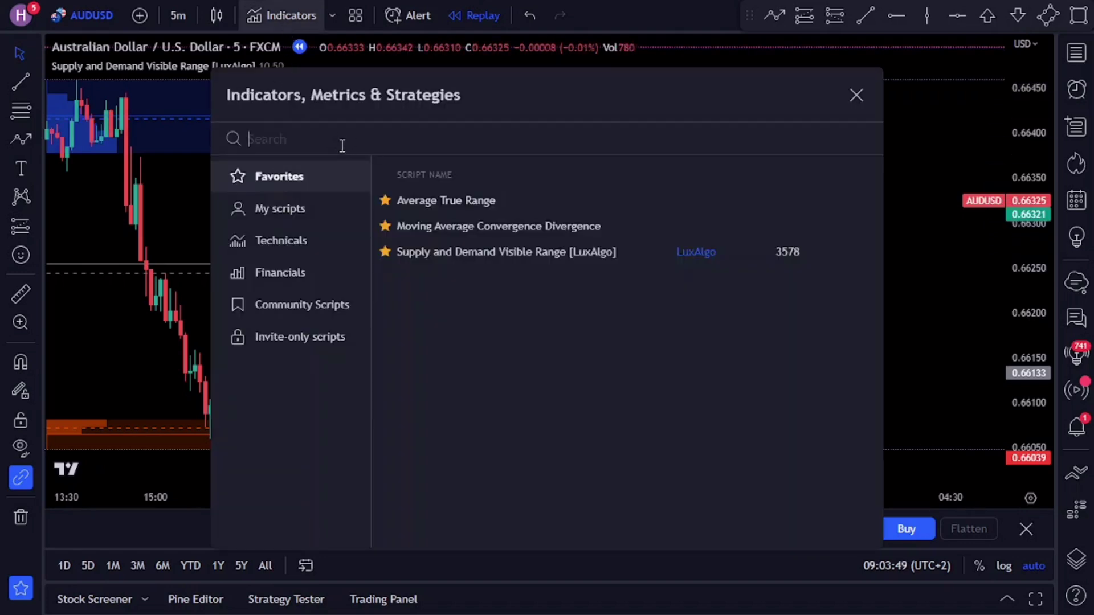
text(trend trade)
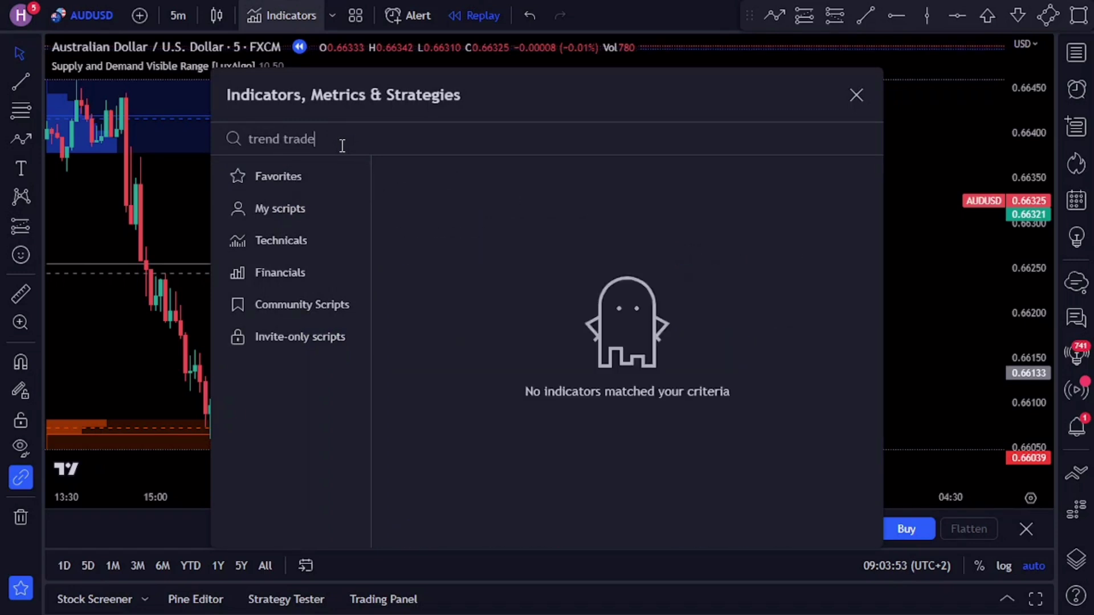
text(r buy/s)
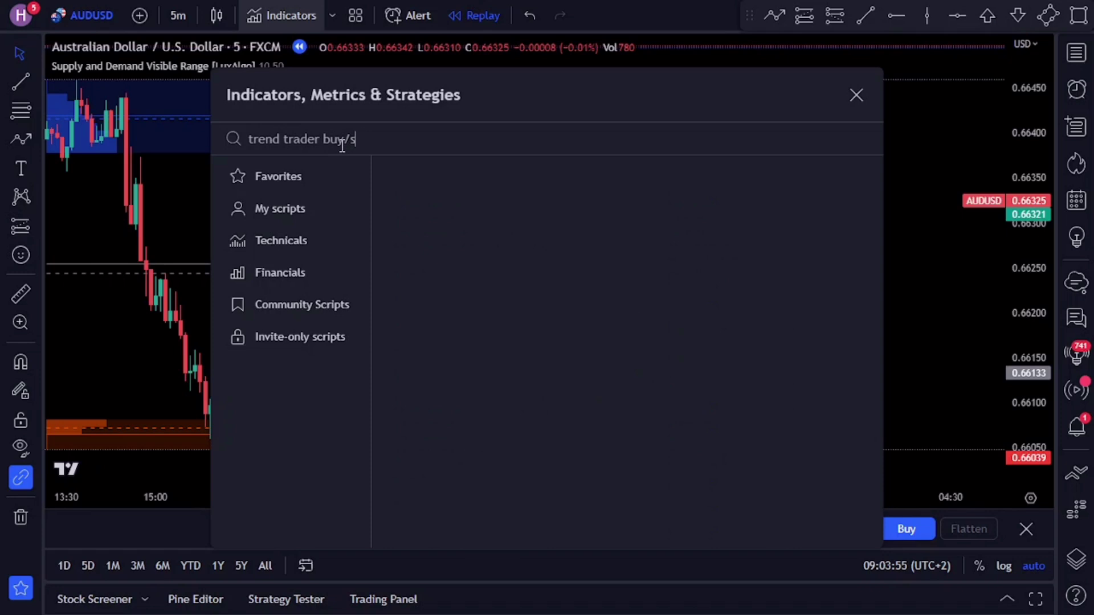
text(ell)
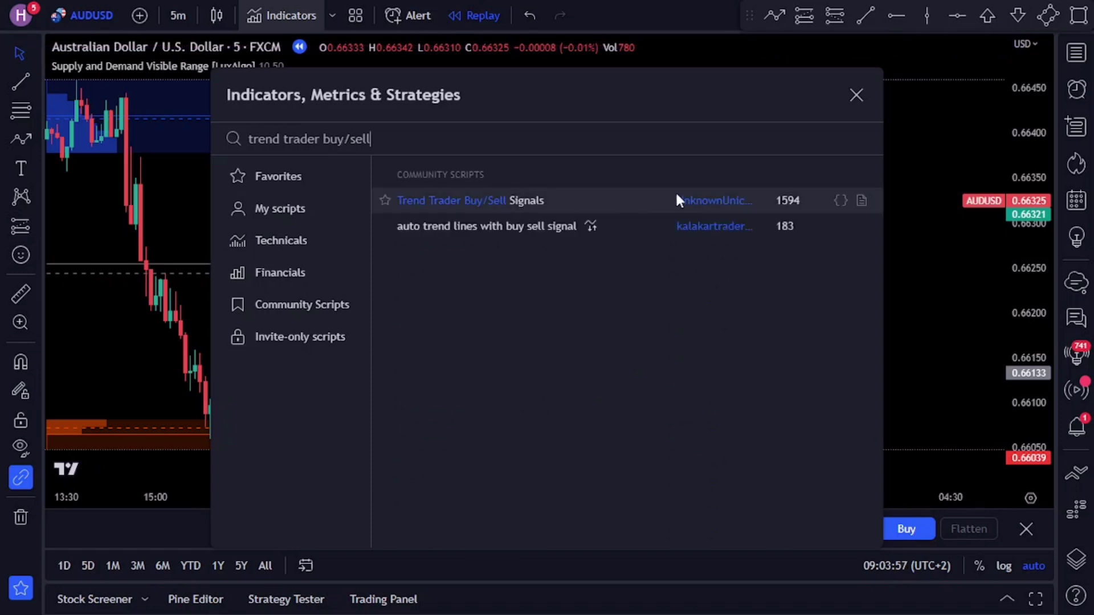
click(414, 201)
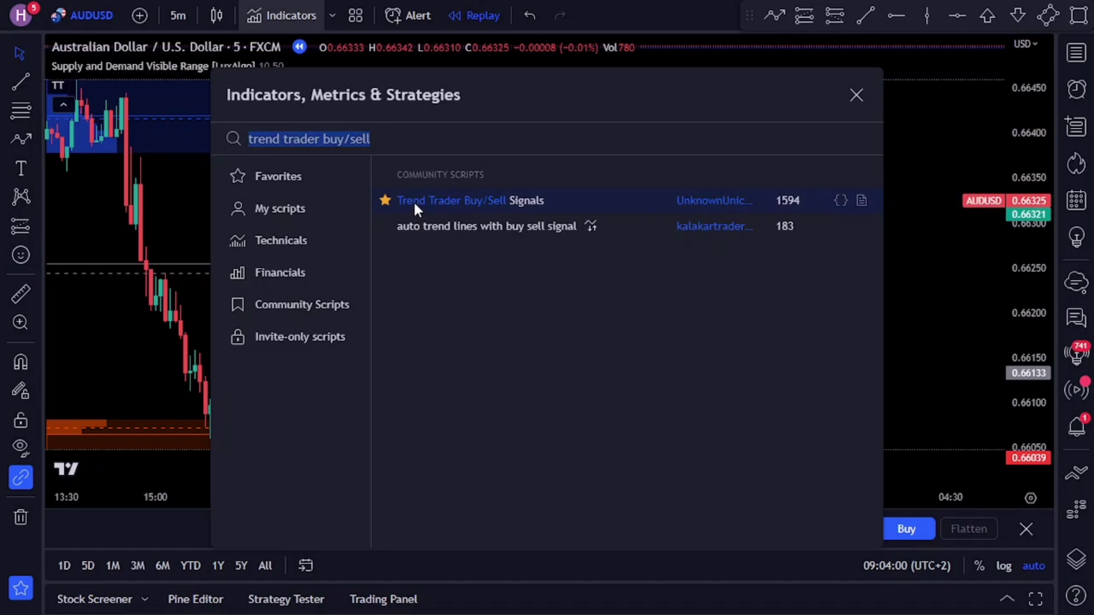
click(857, 94)
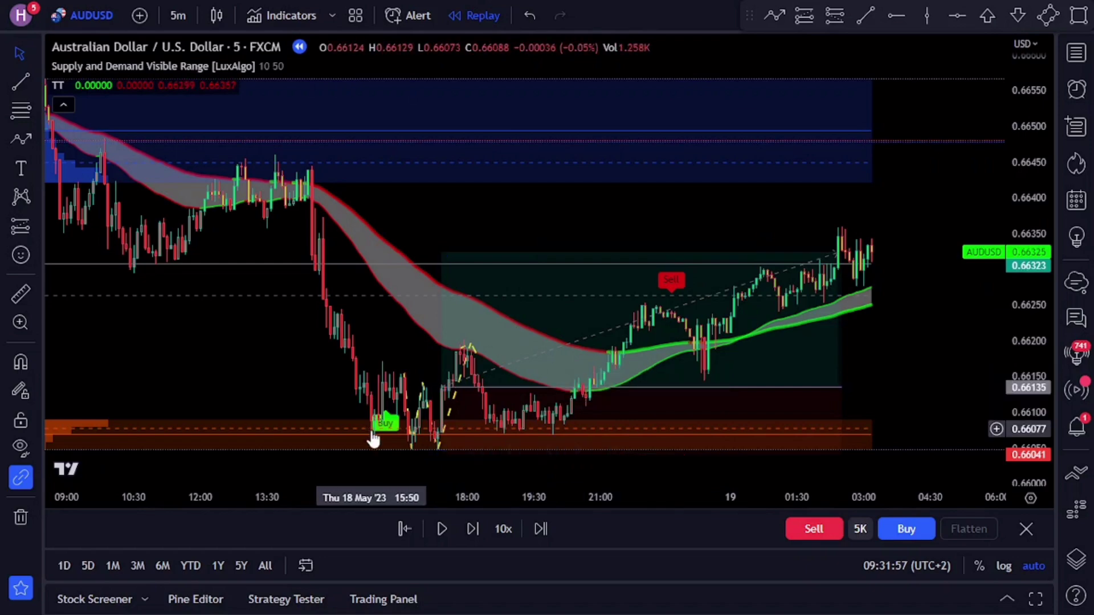
Zoom out four times to show about three days of AUDUSD history with earlier TT signals.
click(478, 450)
click(479, 451)
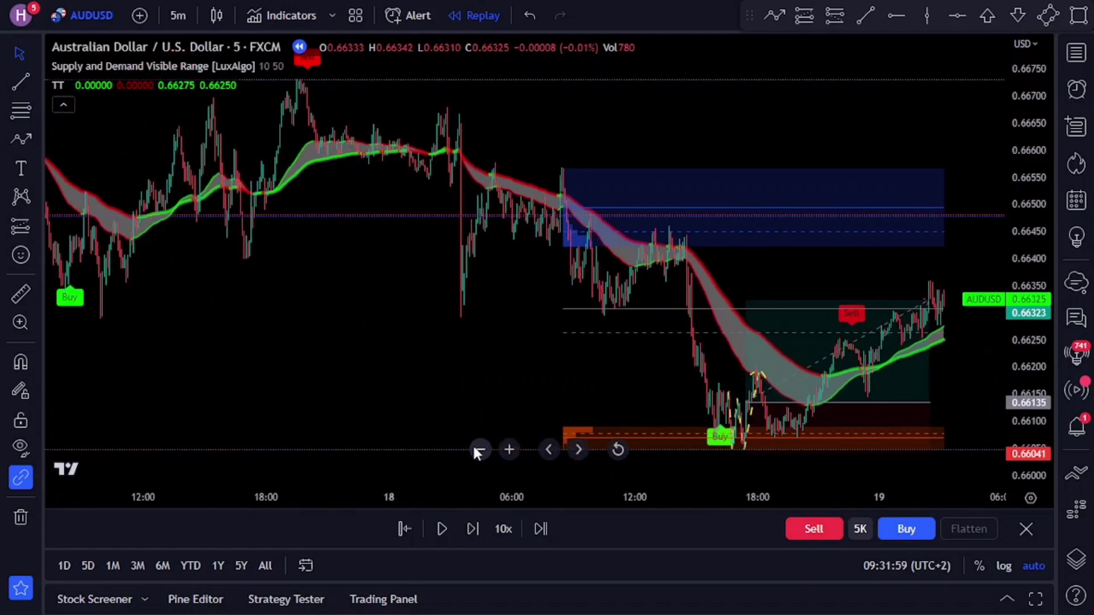
click(479, 450)
click(479, 450)
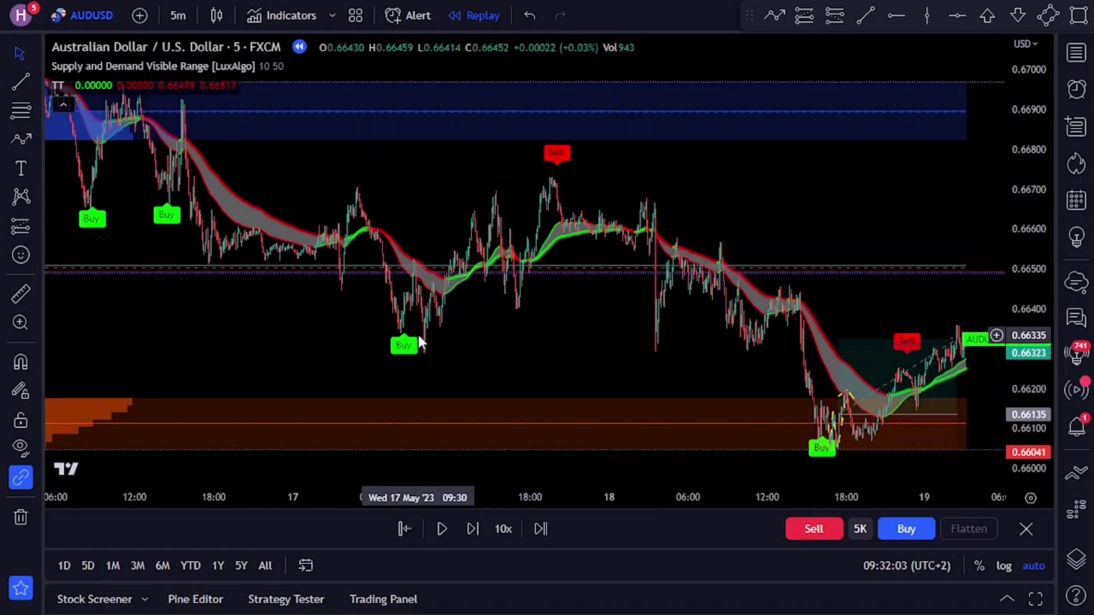
click(289, 15)
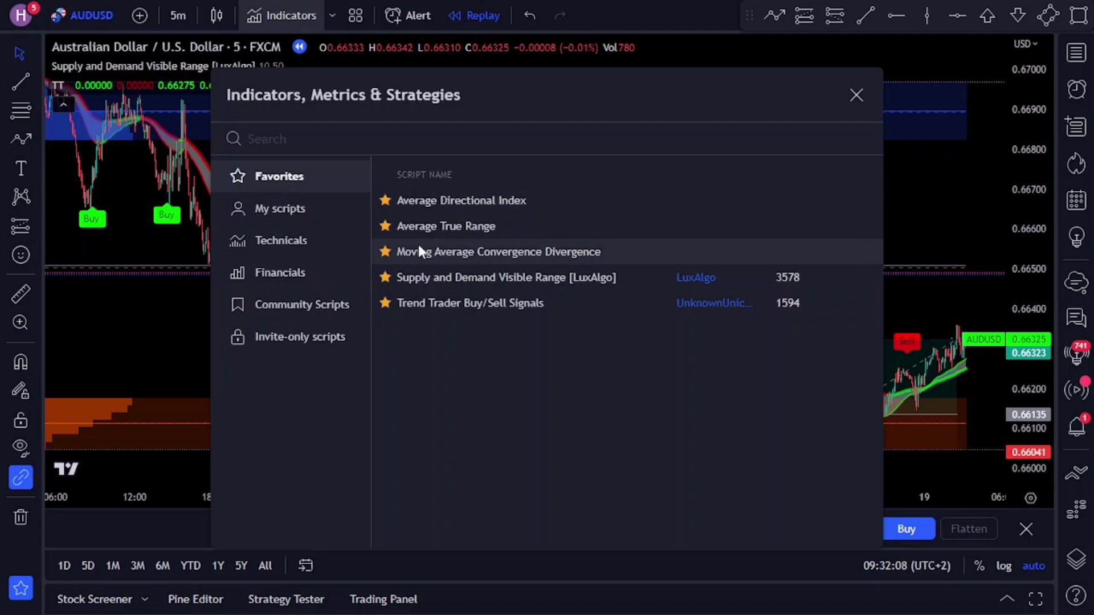
Add MACD (12, 26, 9) and ADX (14, 14) panes from Favorites, then maximize and restore MACD.
click(500, 251)
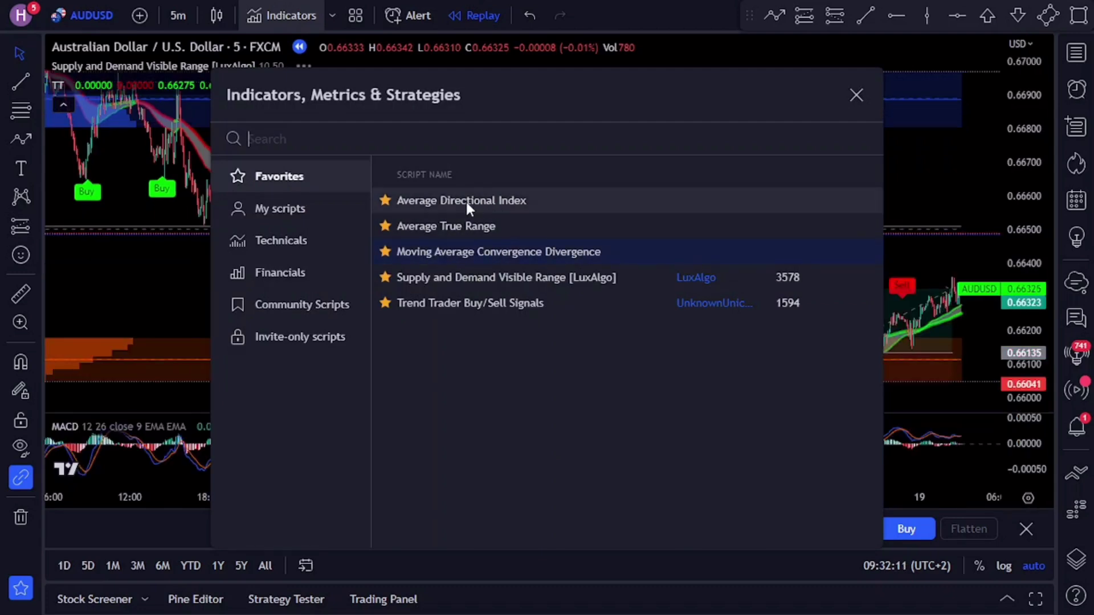
click(504, 201)
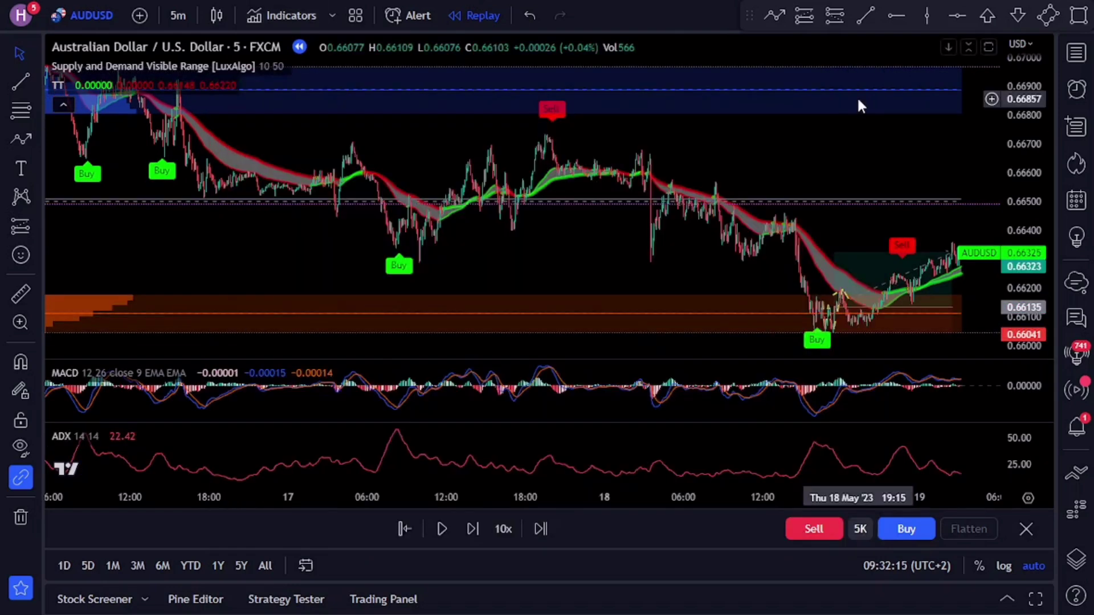
click(857, 95)
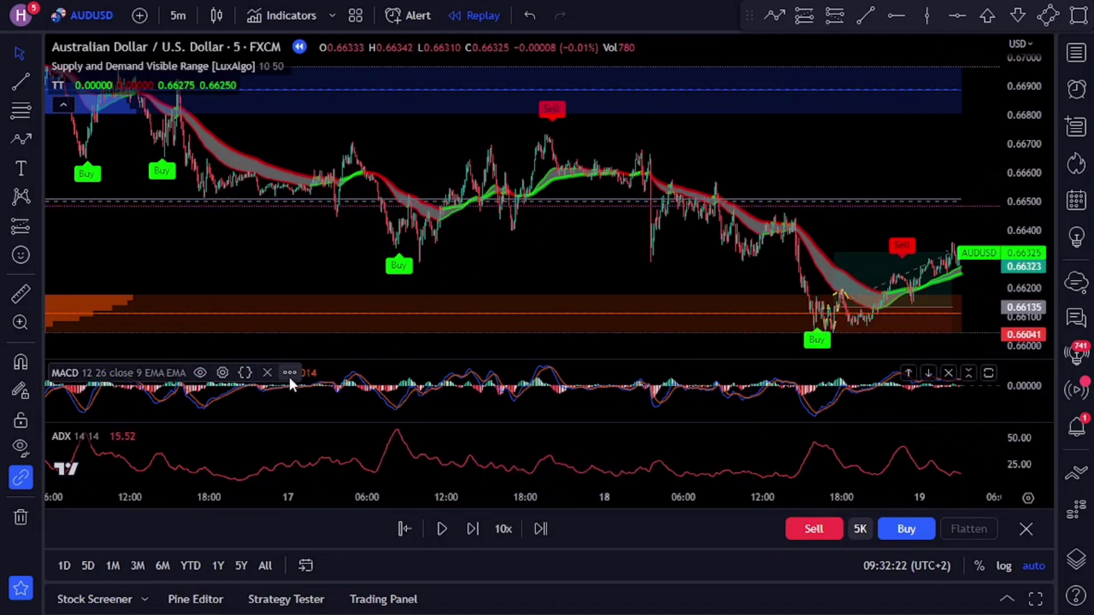
click(984, 375)
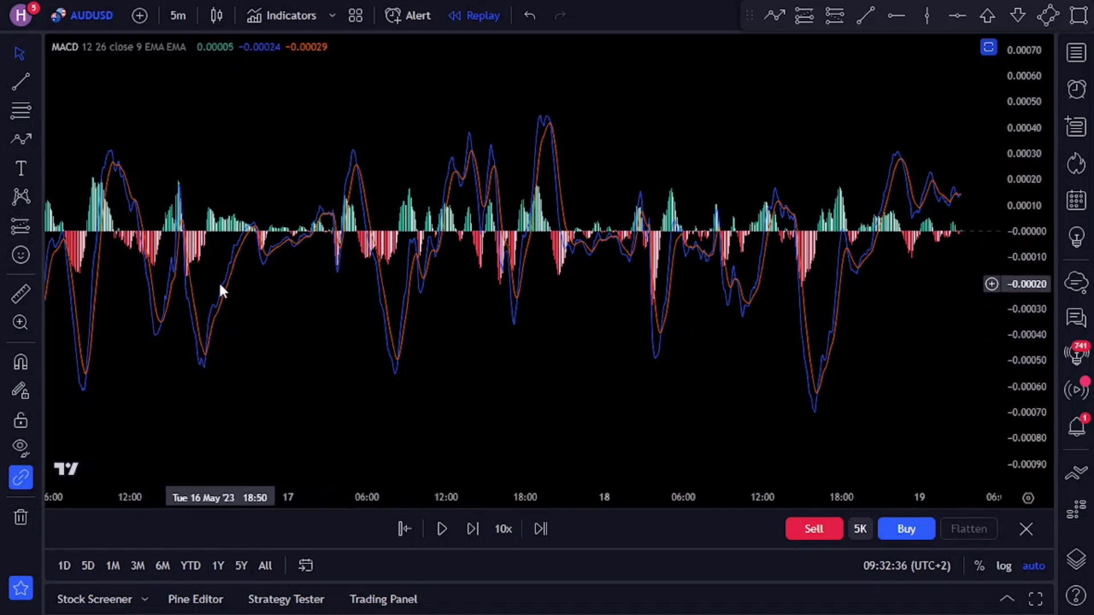
click(988, 47)
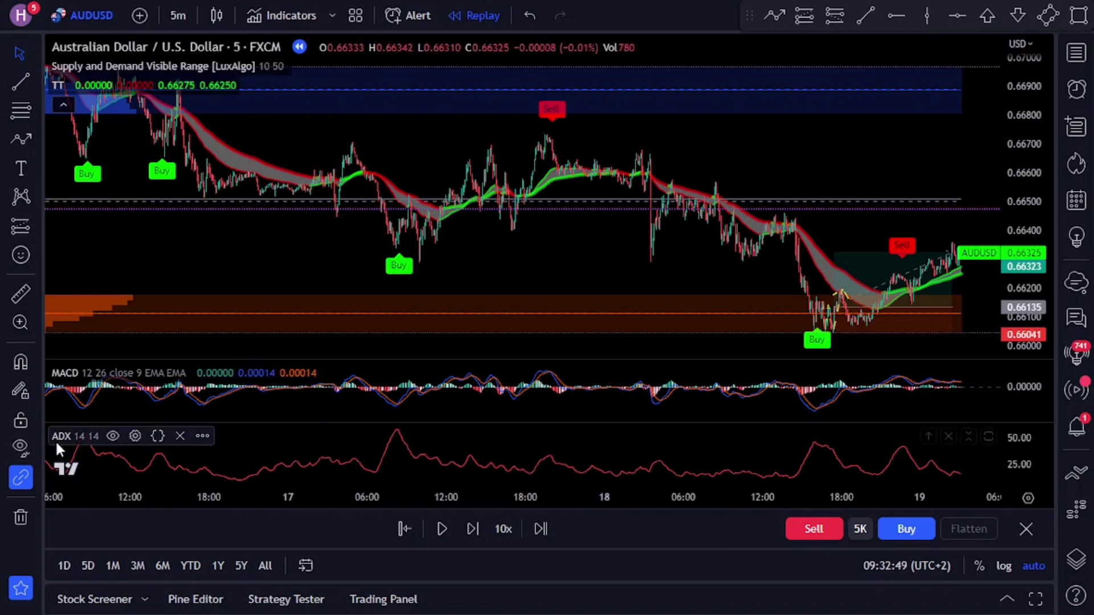
Review the ADX input parameters and close its settings unchanged.
click(136, 436)
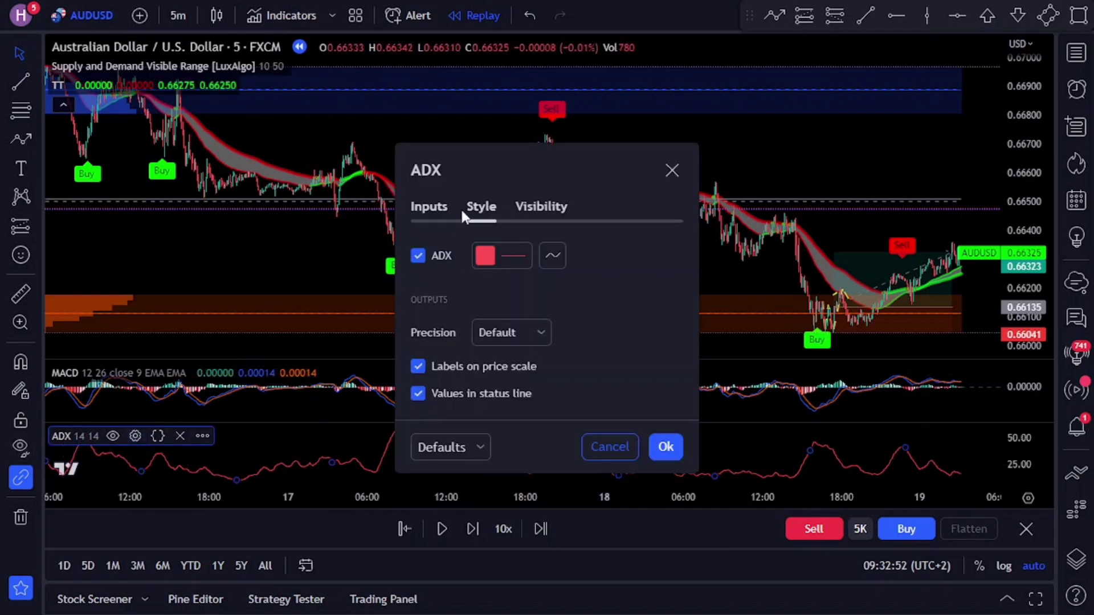
click(433, 207)
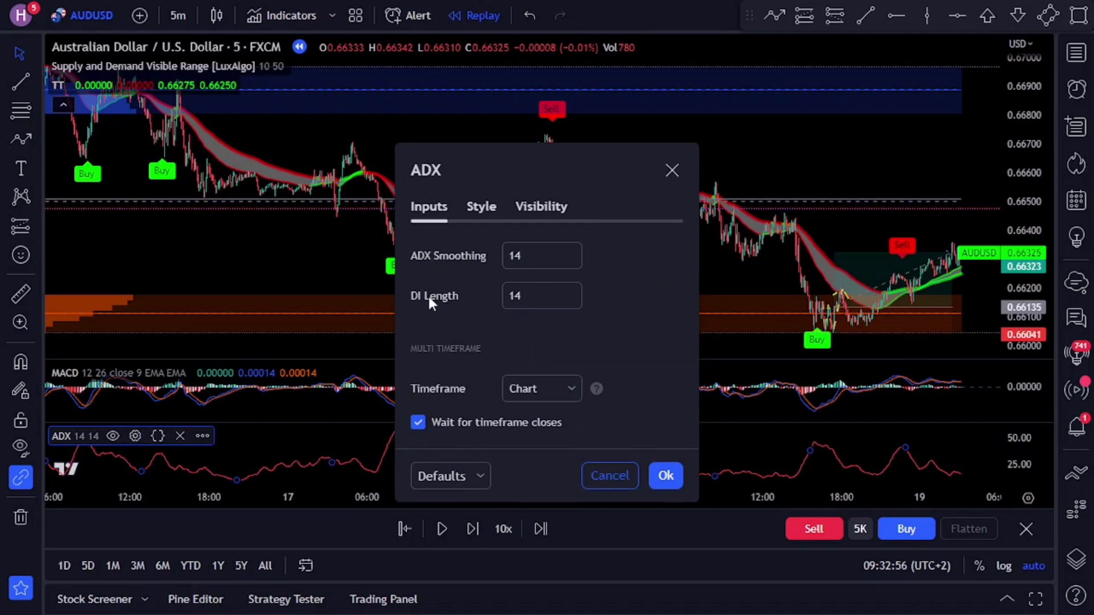
click(664, 475)
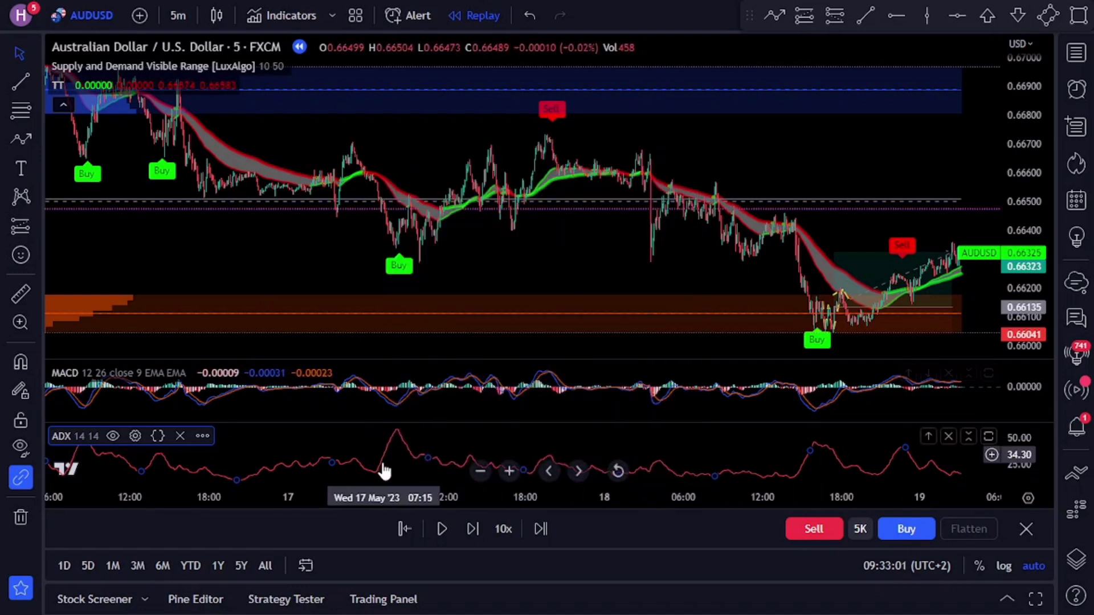
Zoom in on the time axis and remove both the ADX and MACD panes.
click(509, 470)
click(509, 471)
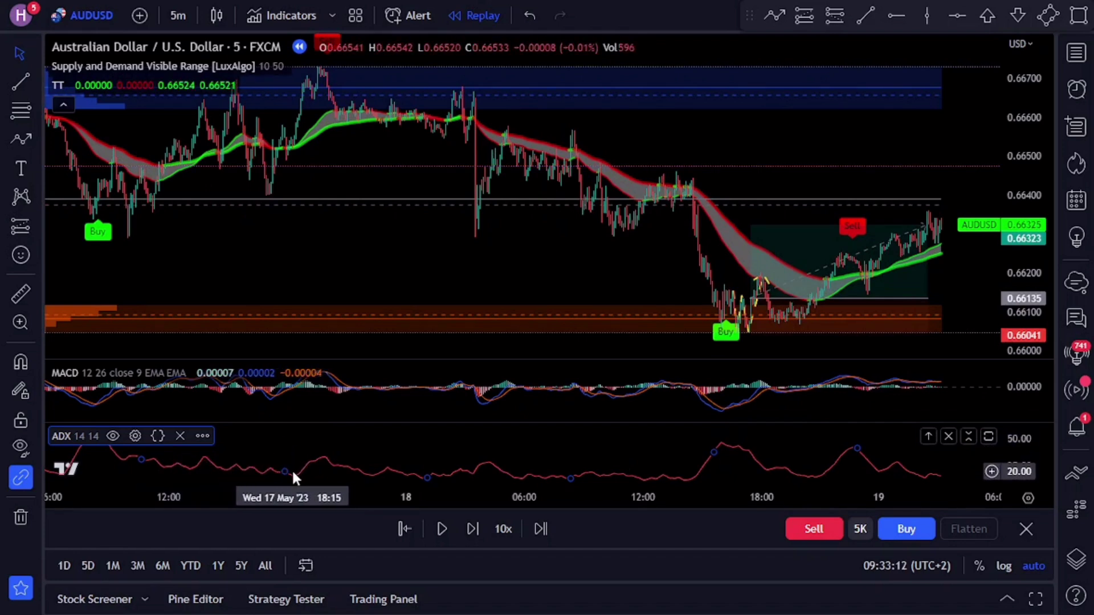
click(182, 436)
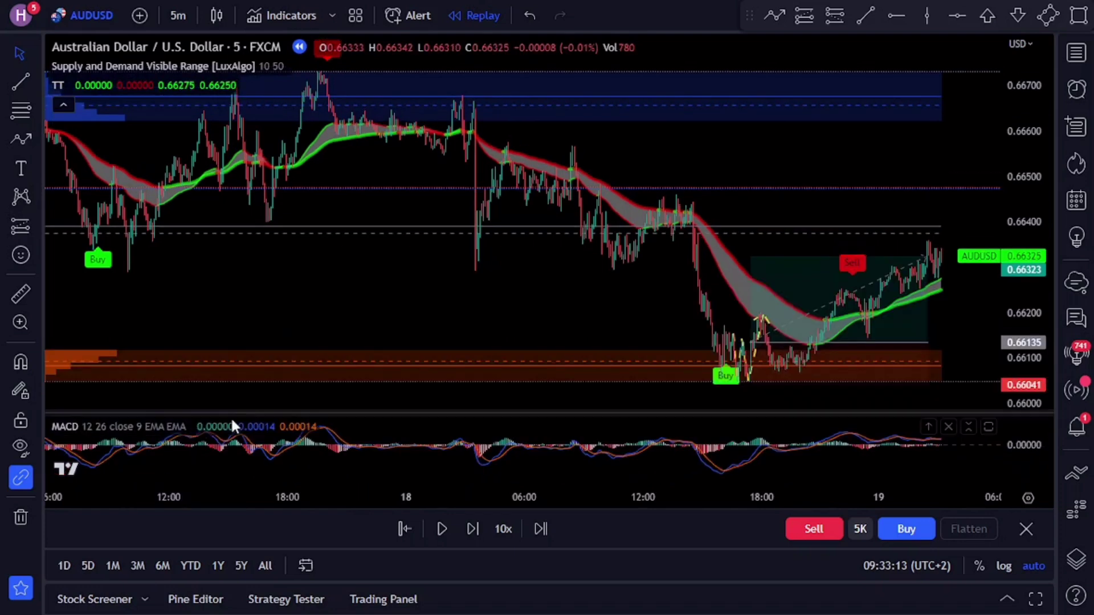
click(268, 428)
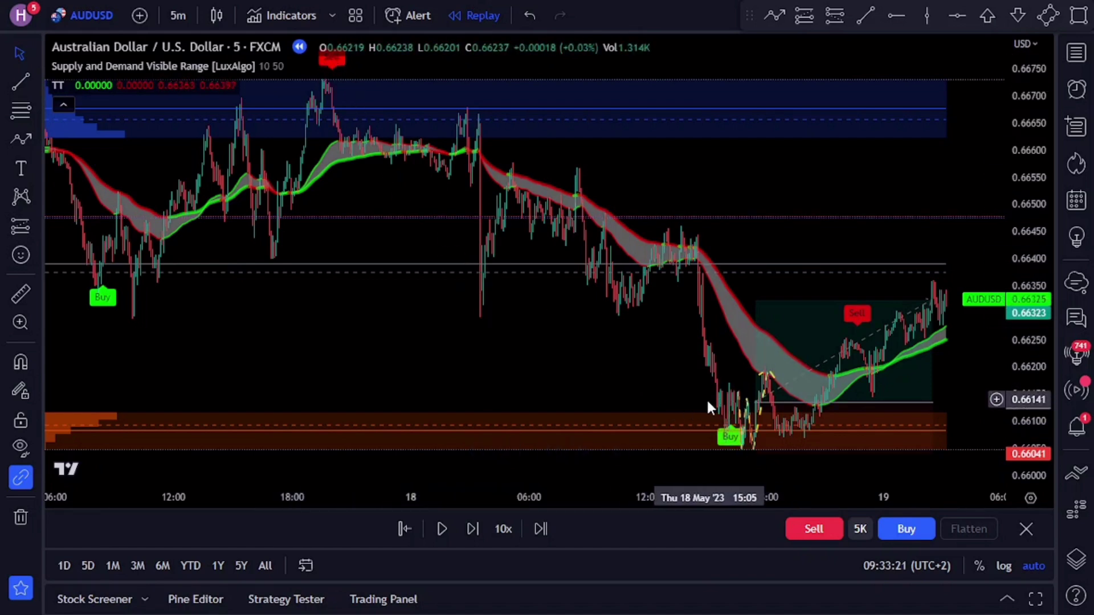
Zoom in three times, stretch the price scale and pan to centre the 18 May long trade.
click(506, 451)
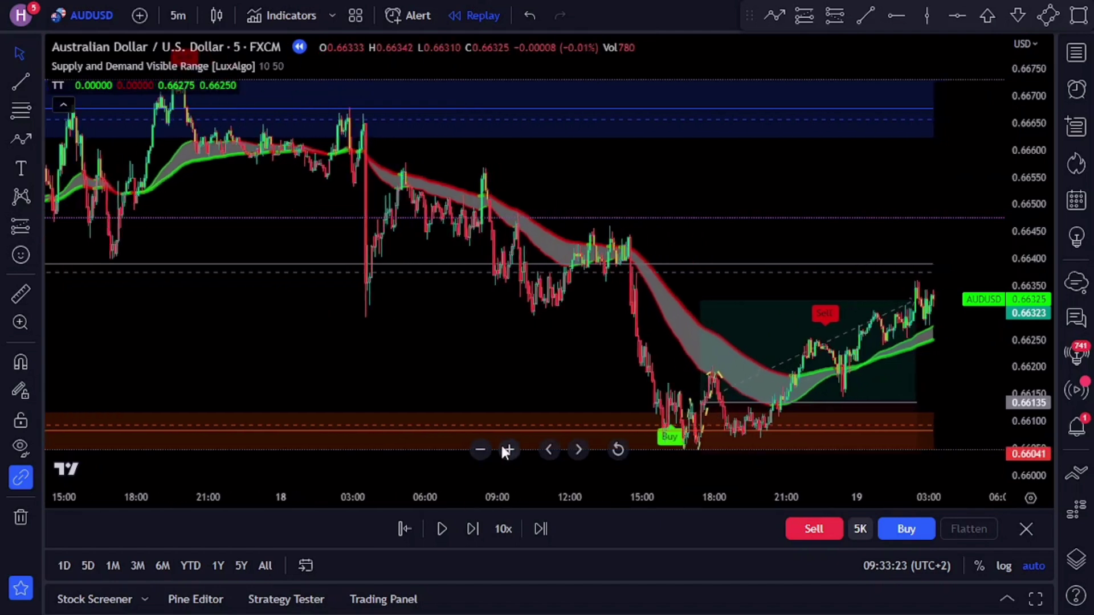
click(505, 451)
click(505, 450)
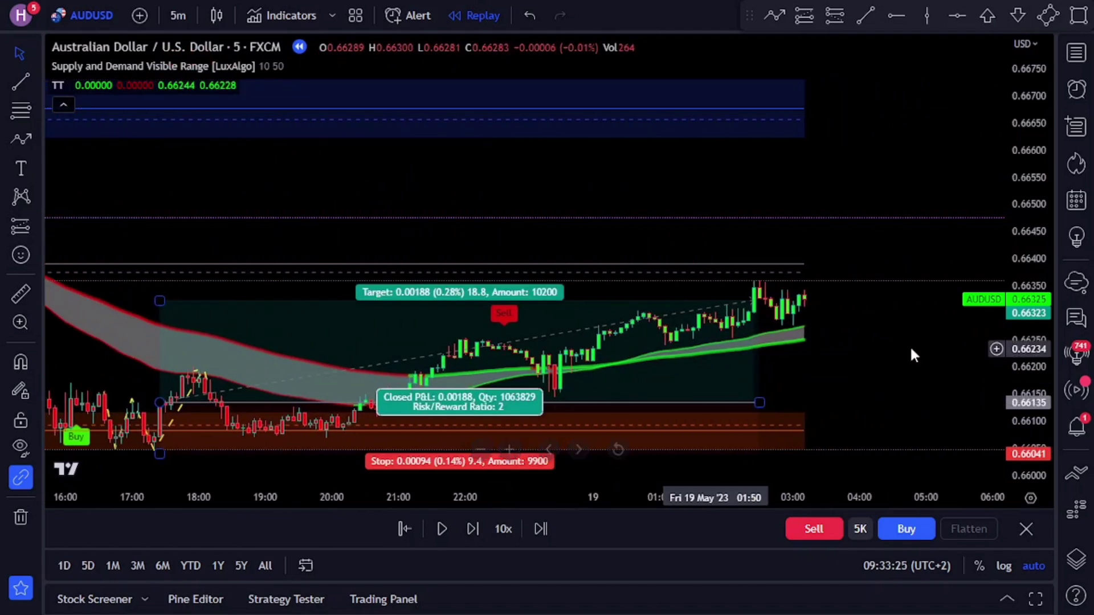
drag(1035, 385, 1021, 365)
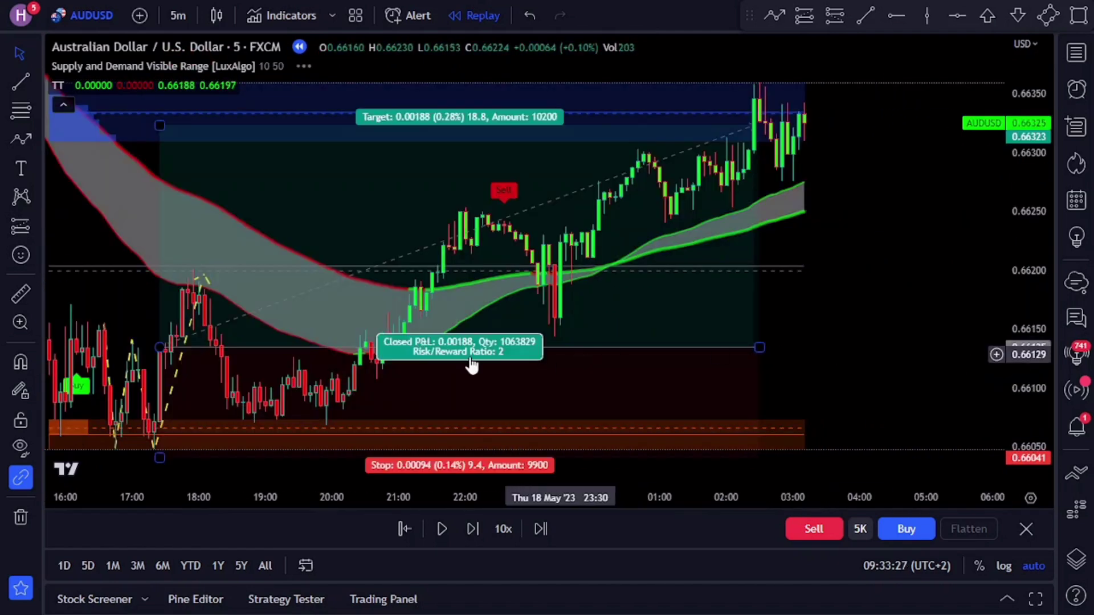
drag(71, 249, 241, 303)
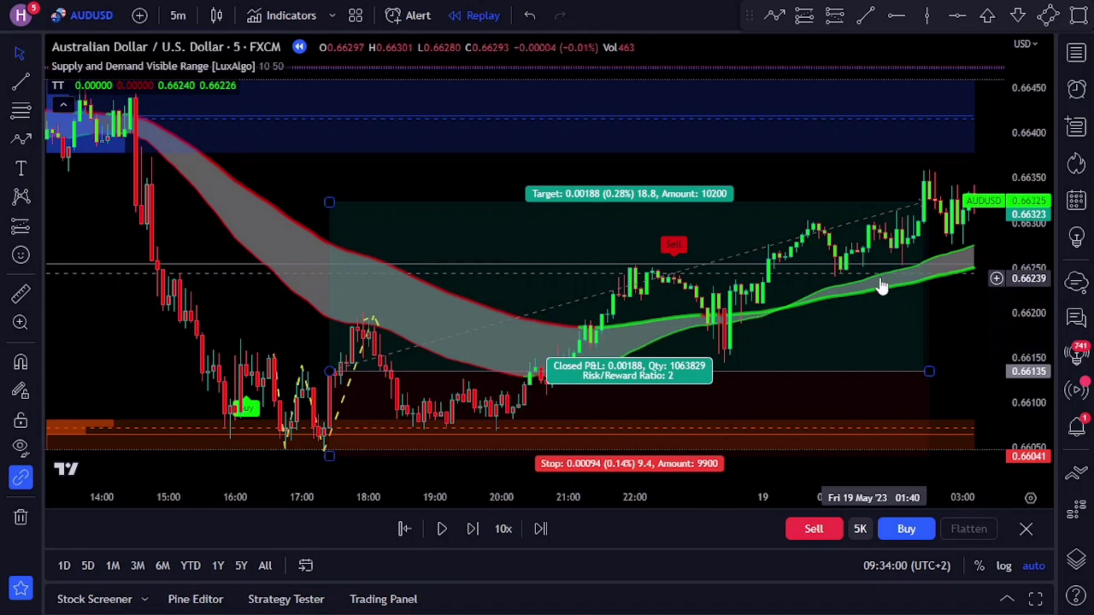
Nudge the chart view and bring up the Trend Trader (TT) indicator's settings.
drag(949, 326, 888, 327)
mouse_move(154, 85)
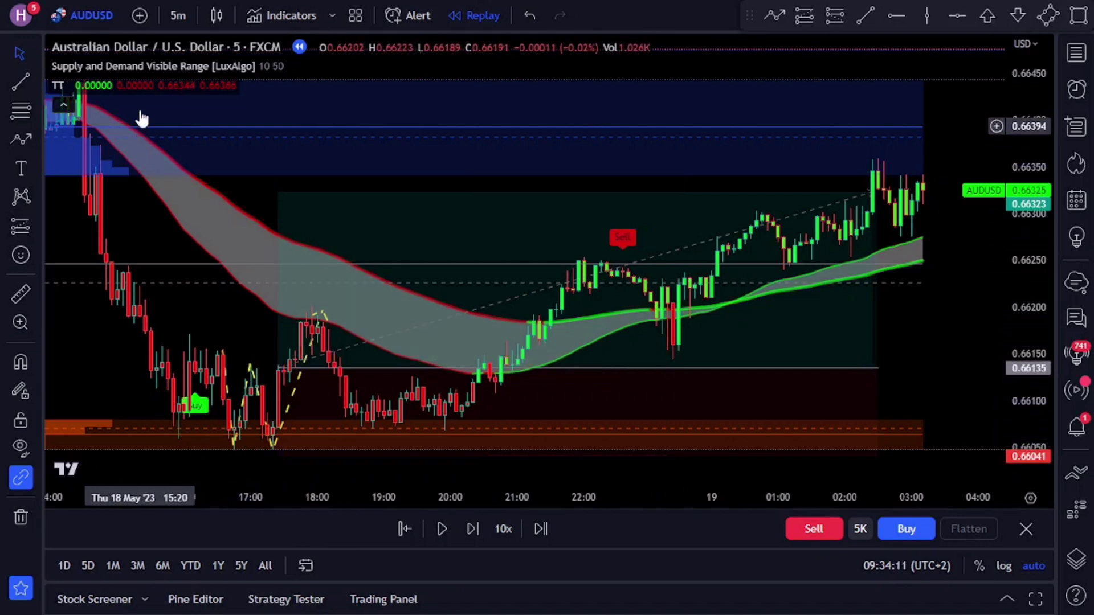
click(103, 84)
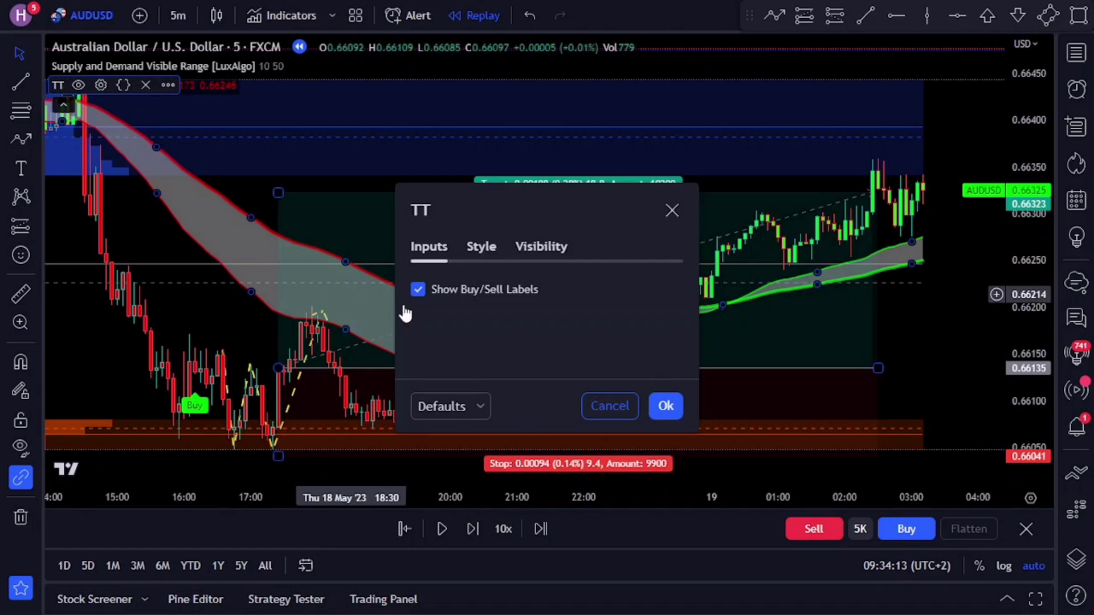
Uncheck Plots Background in the TT Style settings, apply with Ok, then open the Indicators library.
click(485, 250)
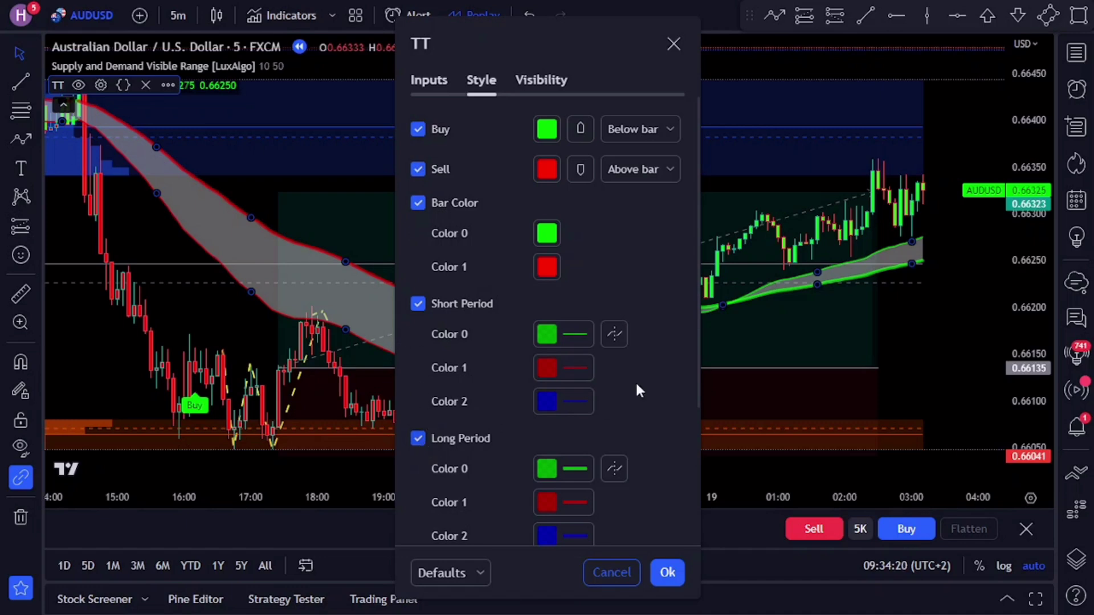
scroll(696, 291, down, 2)
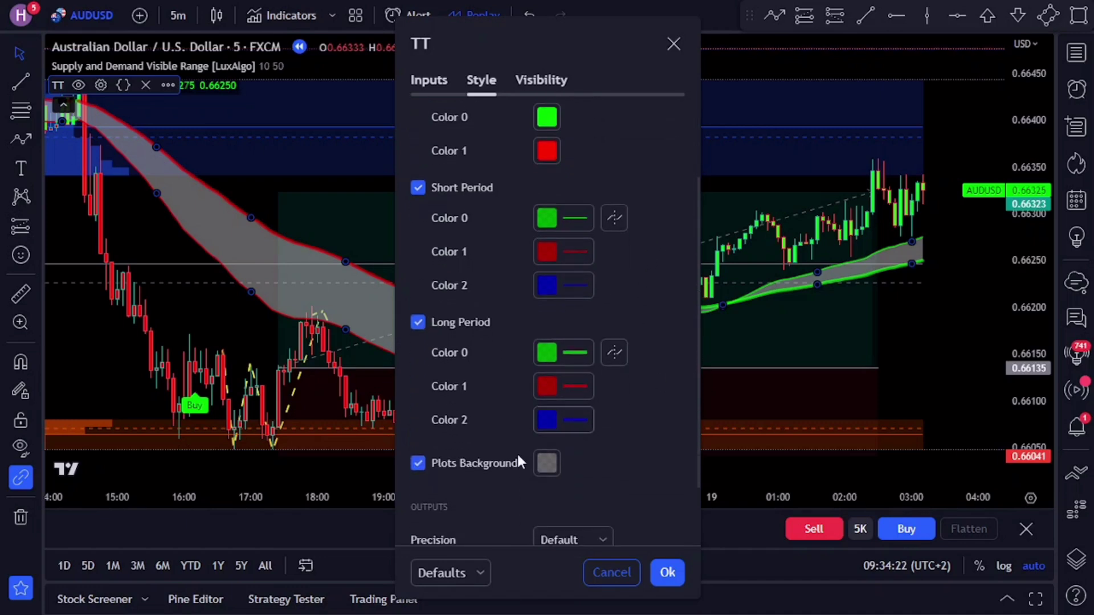
click(418, 462)
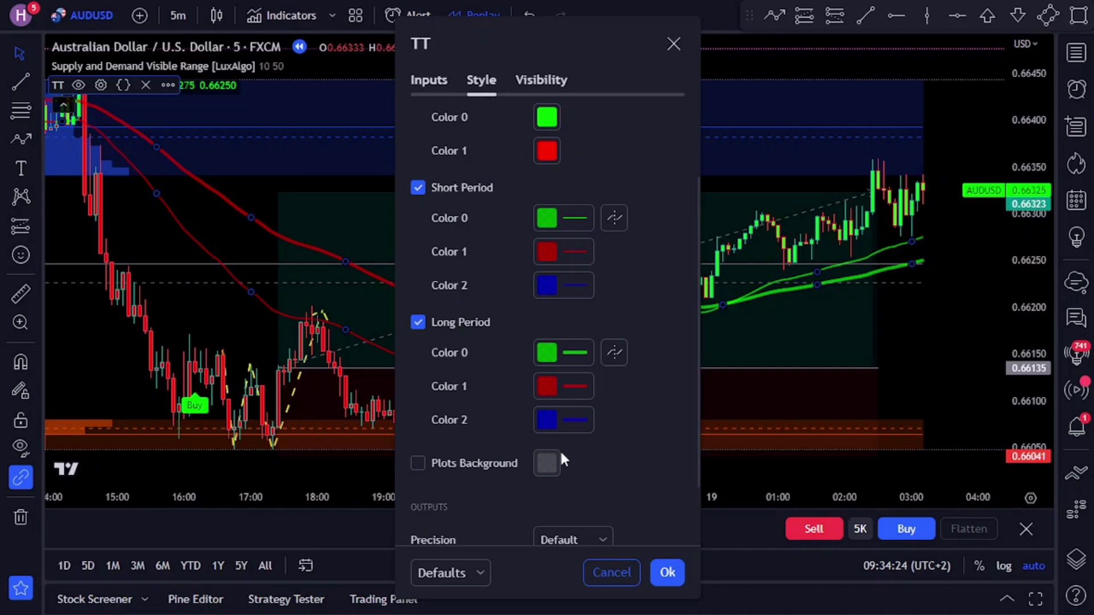
click(669, 572)
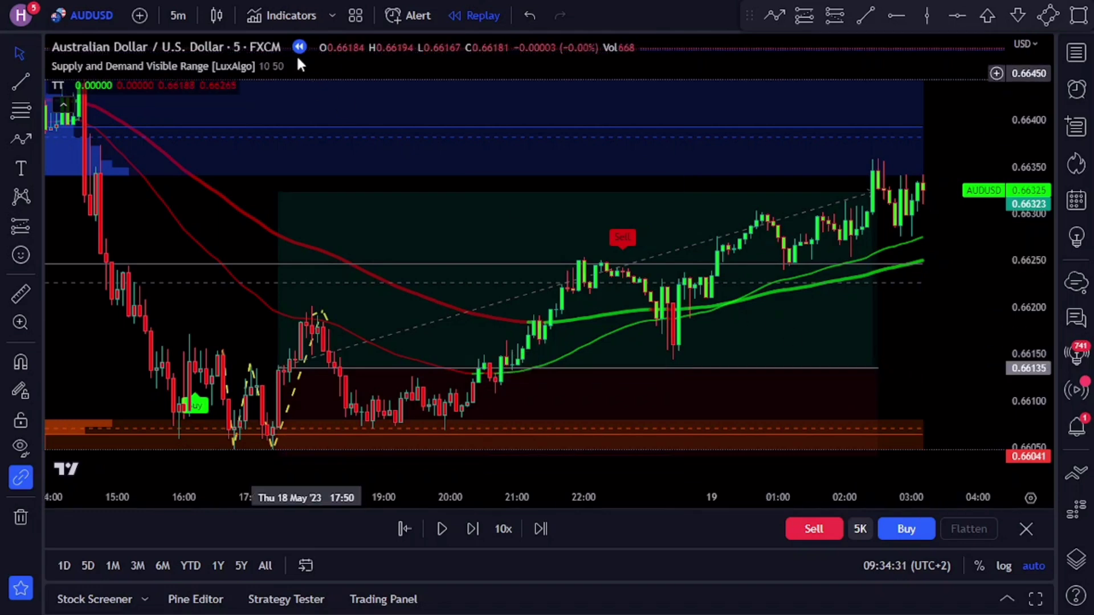
click(280, 16)
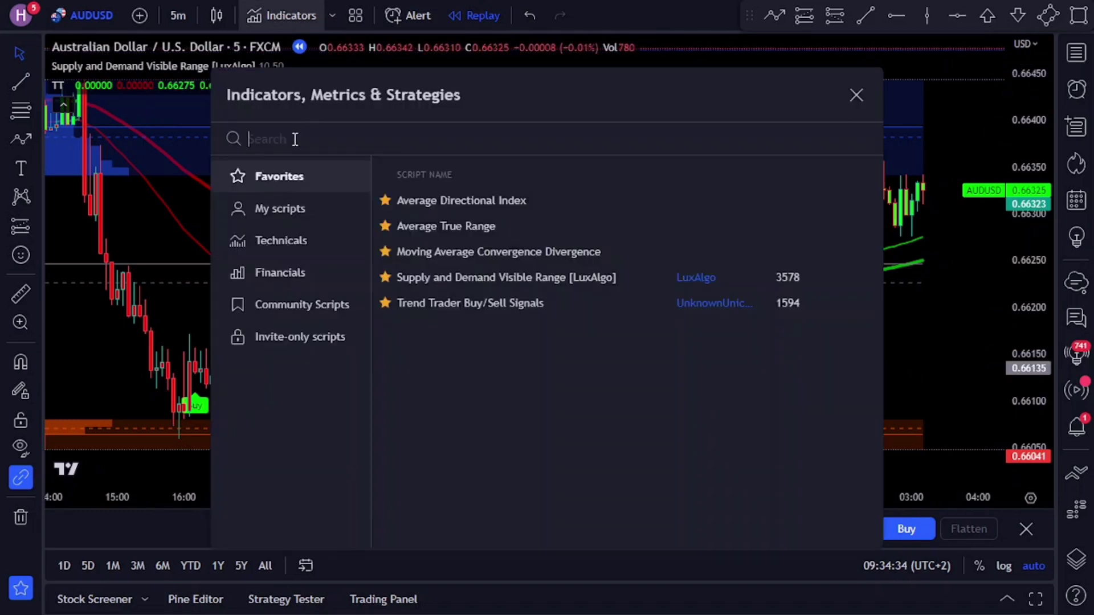
Search 'bulls v', star Bulls v Bears as a favourite and add it to the chart.
text(bull)
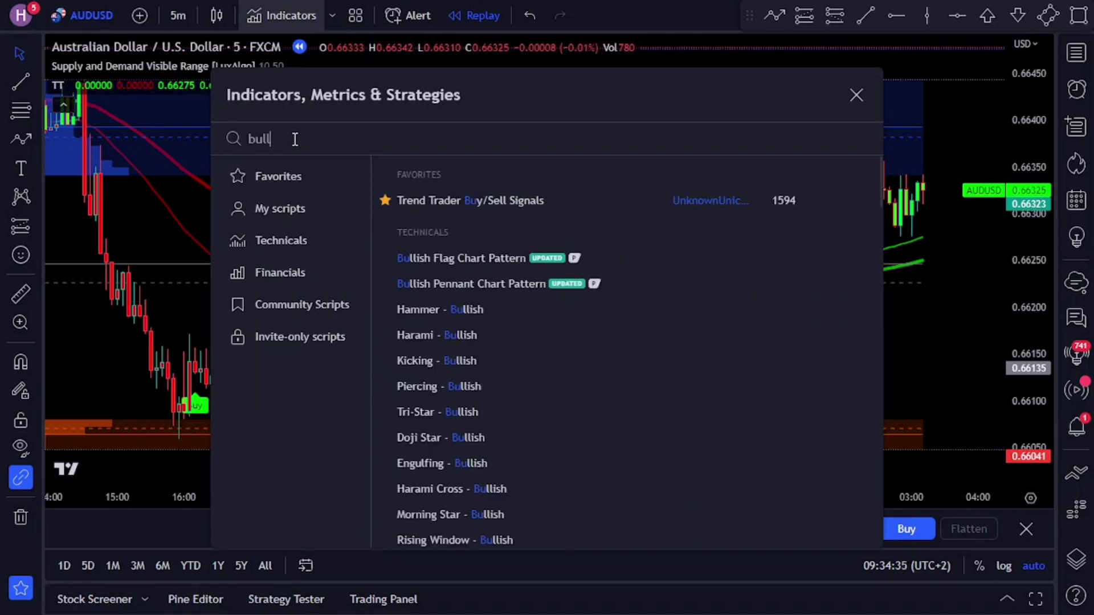
text(s v bears)
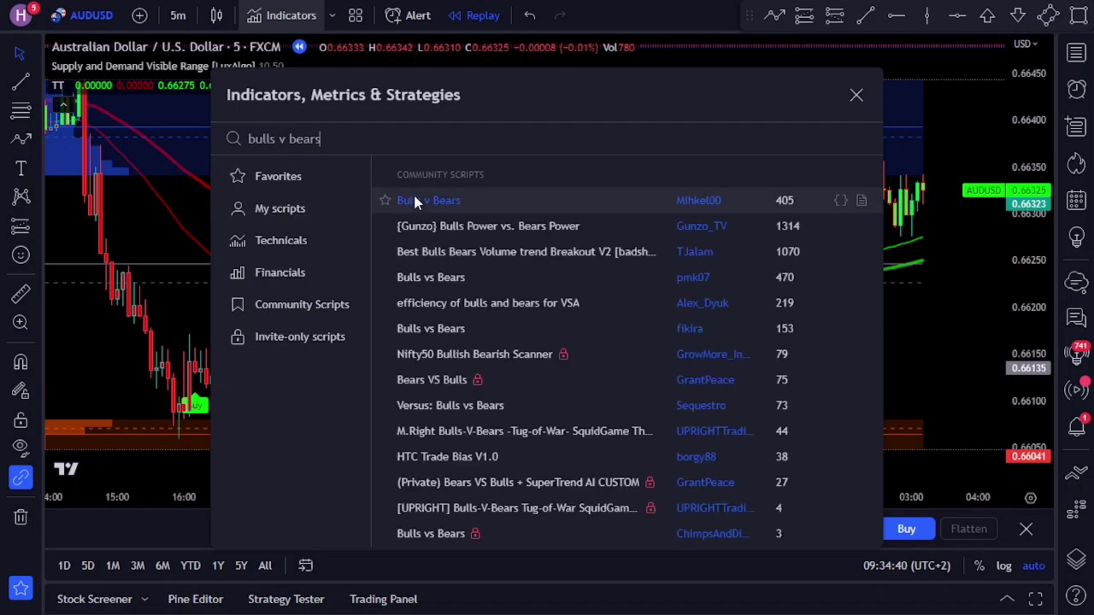
click(386, 200)
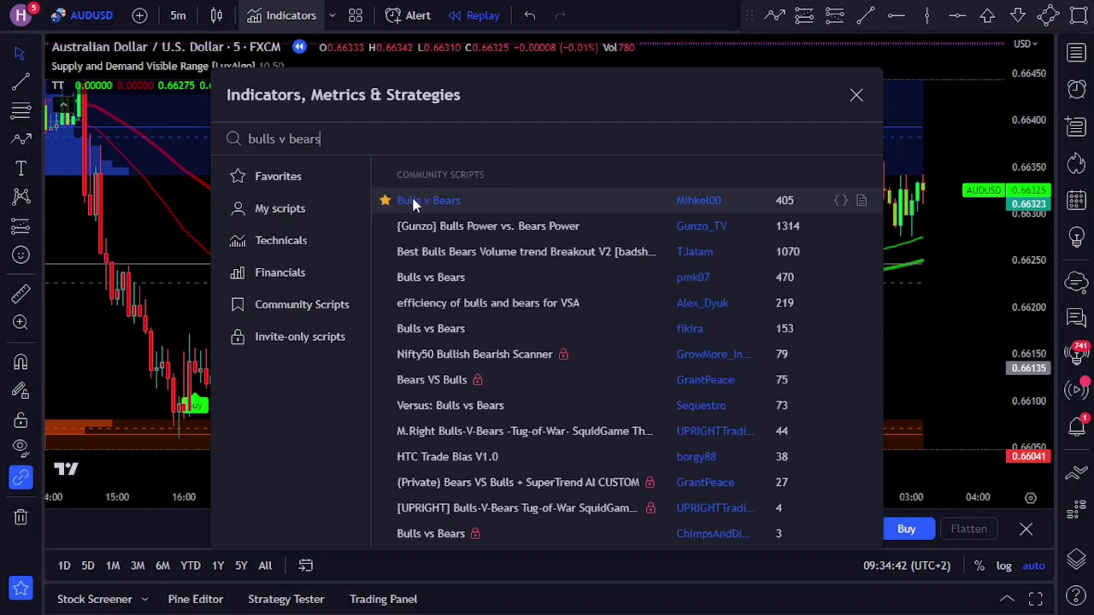
click(414, 201)
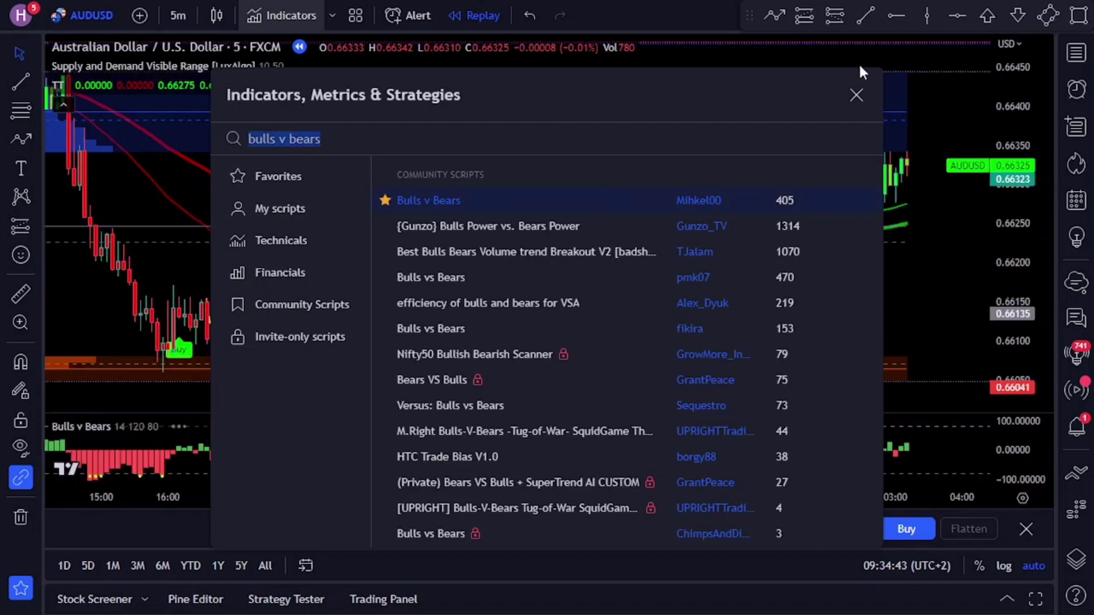
click(864, 99)
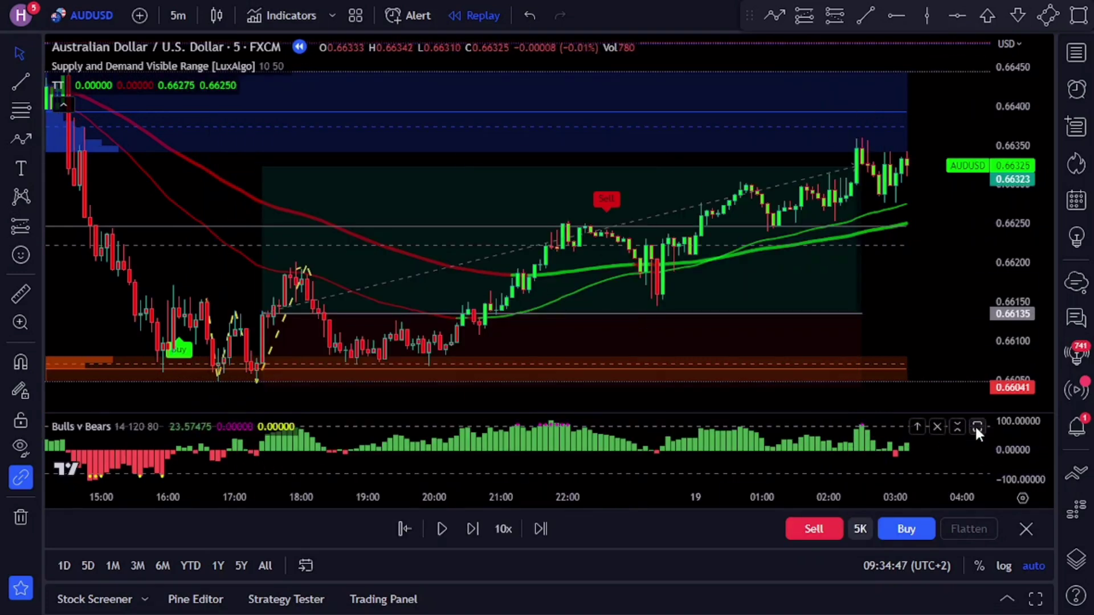
Maximize the Bulls v Bears pane, pan it to earlier bars, then restore its normal size.
click(977, 427)
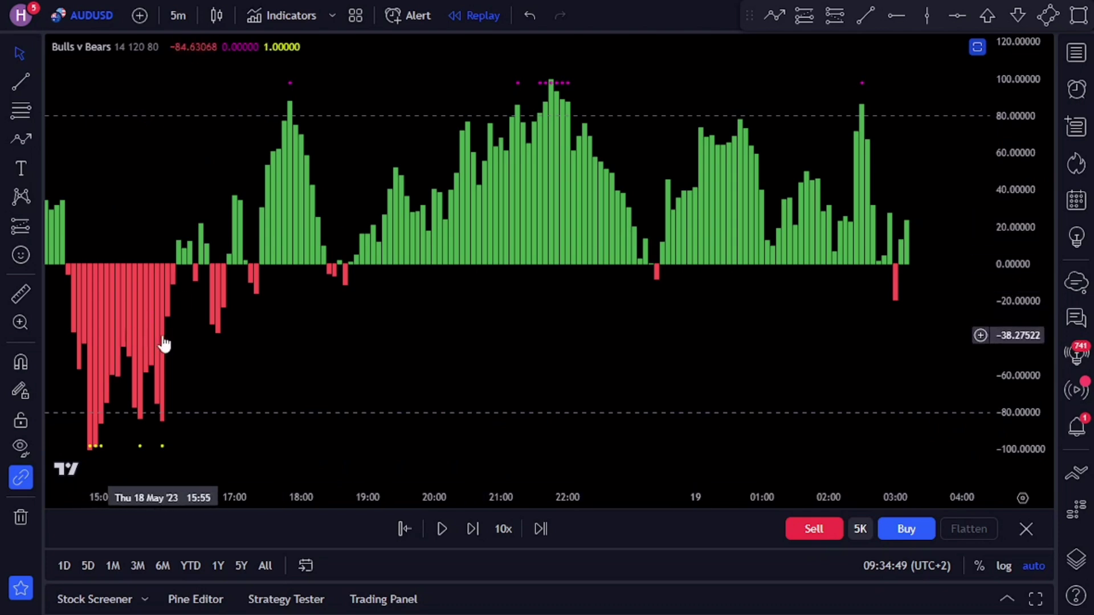
drag(268, 333, 356, 337)
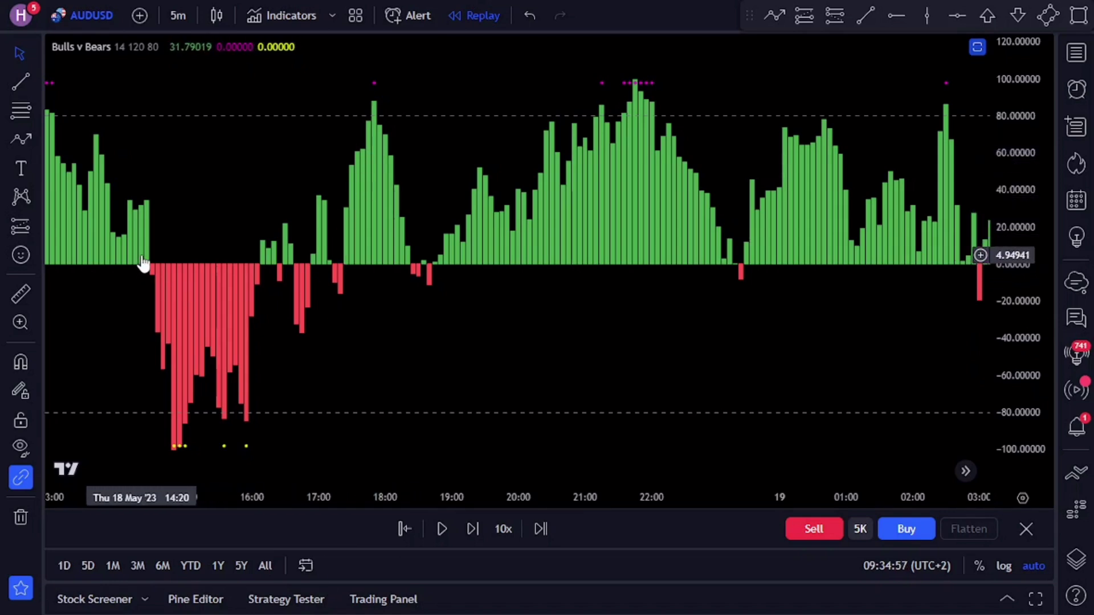
click(980, 47)
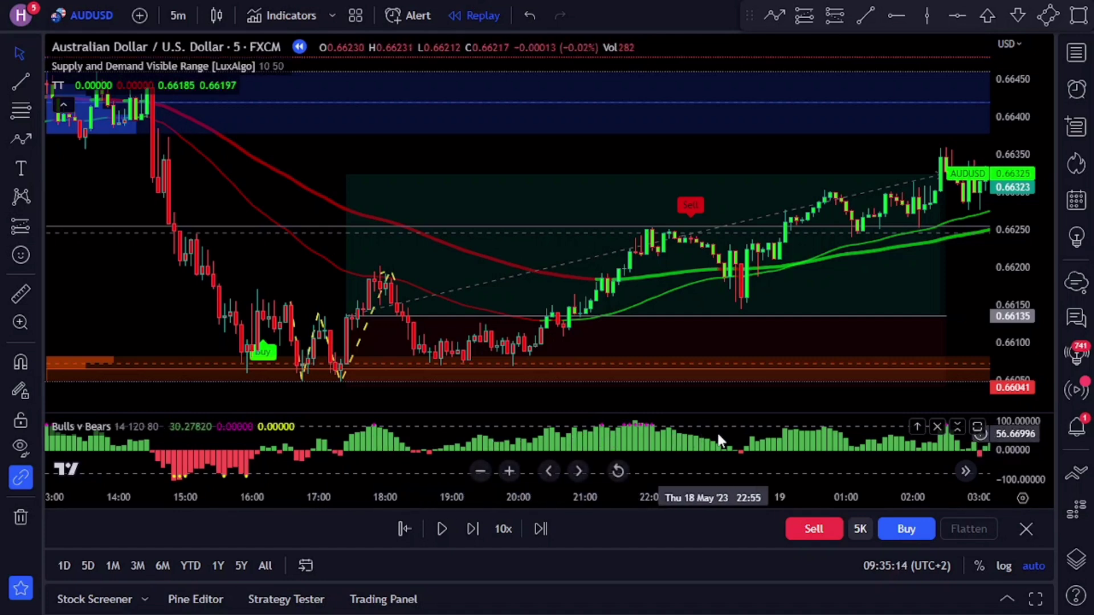
Pan and zoom out the AUDUSD chart to review earlier and more recent candles.
mouse_move(681, 225)
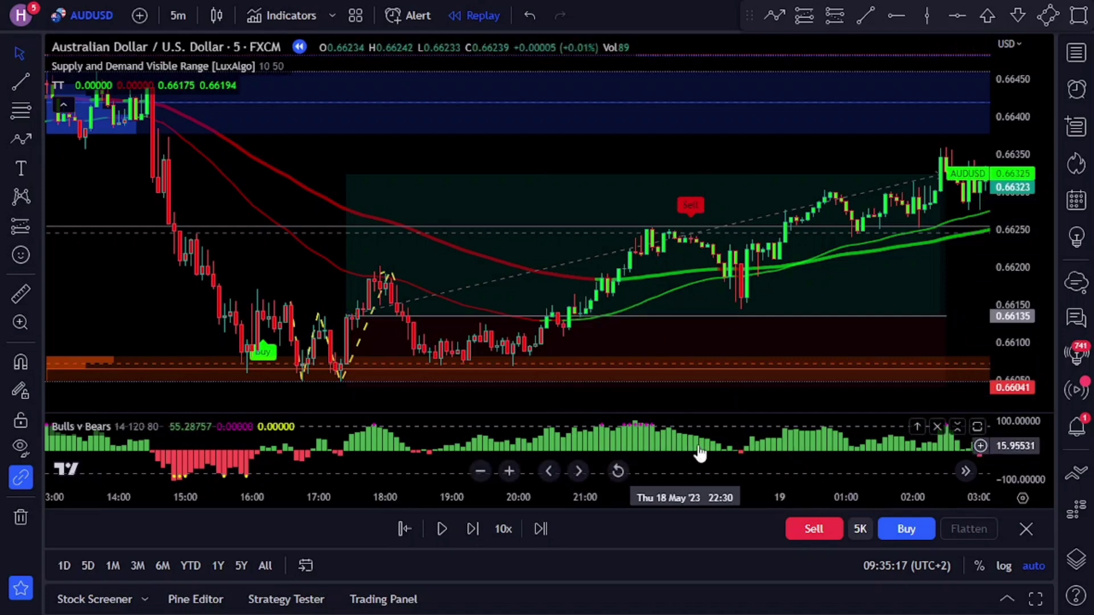
drag(115, 267, 252, 335)
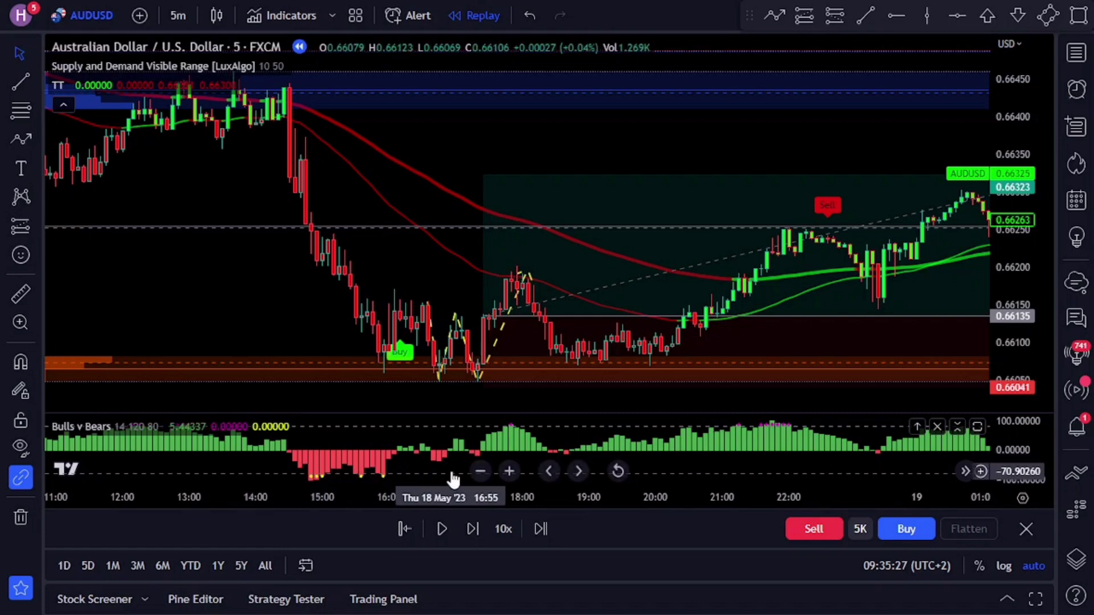
click(479, 473)
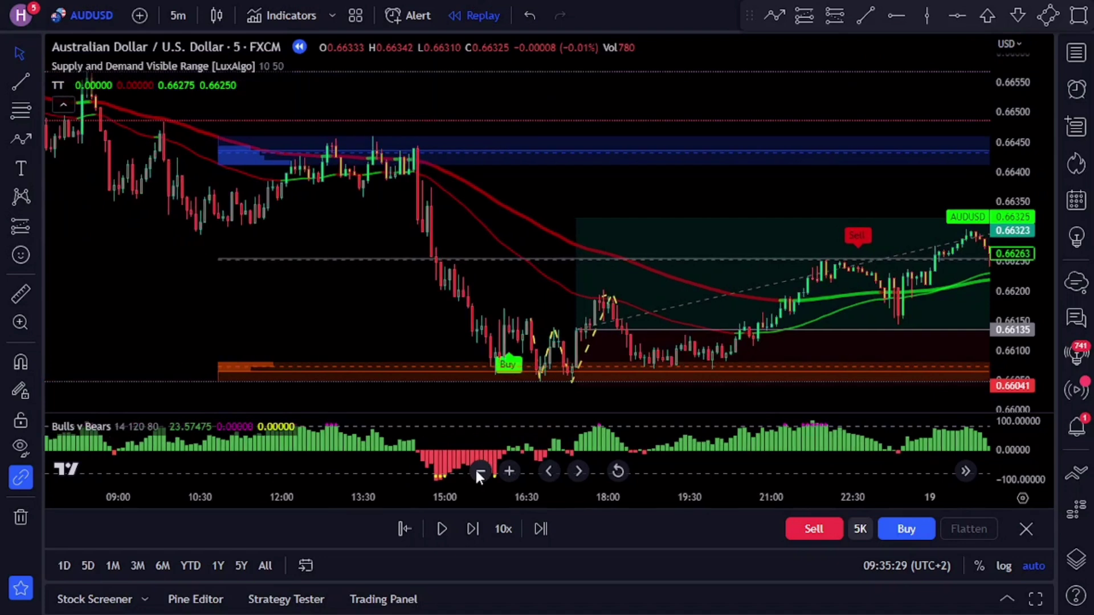
click(479, 473)
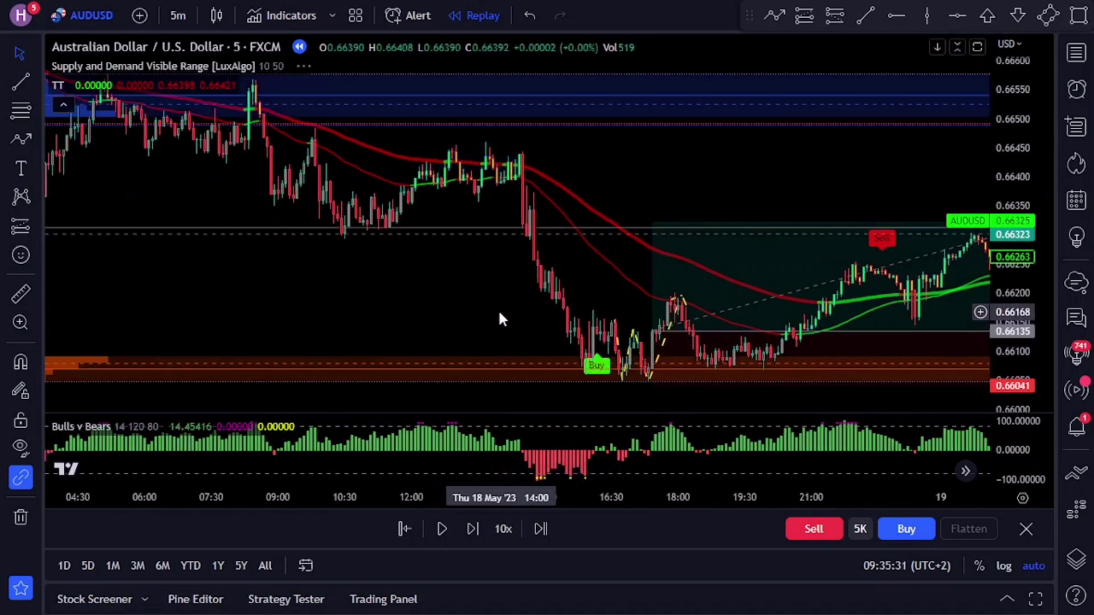
drag(524, 314, 434, 312)
mouse_move(456, 478)
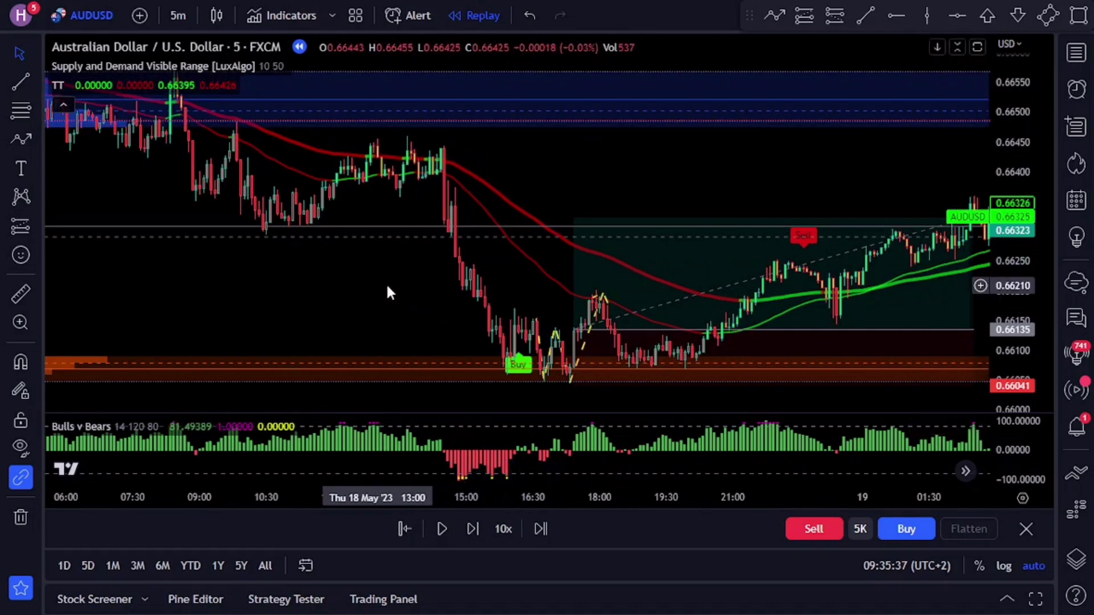
drag(401, 279, 316, 285)
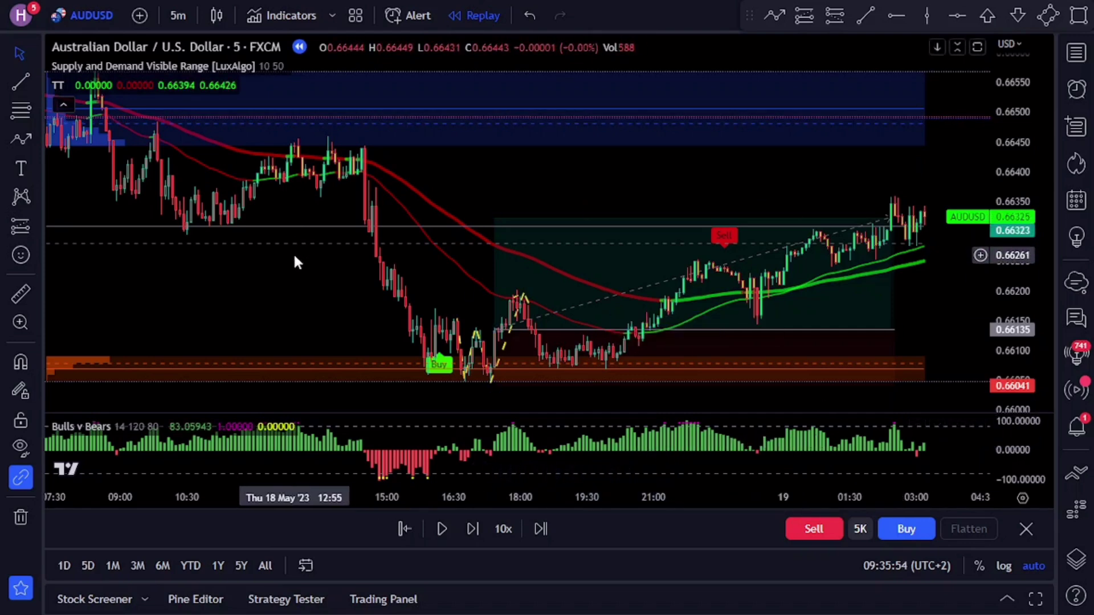
drag(305, 275, 258, 279)
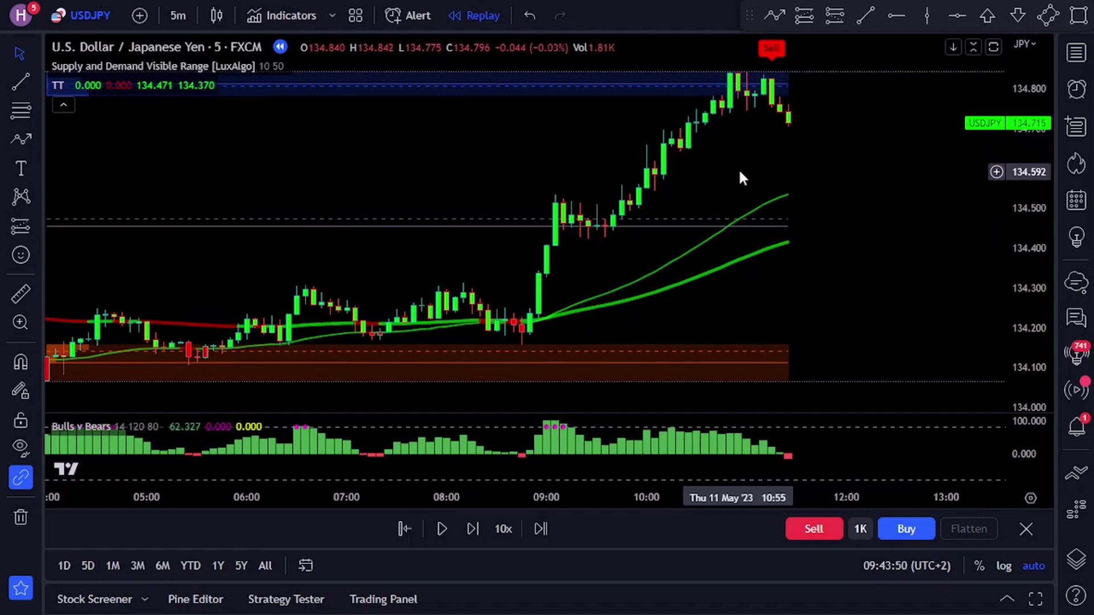
Drag the USDJPY chart left to leave empty room right of the latest candle.
drag(827, 190, 764, 210)
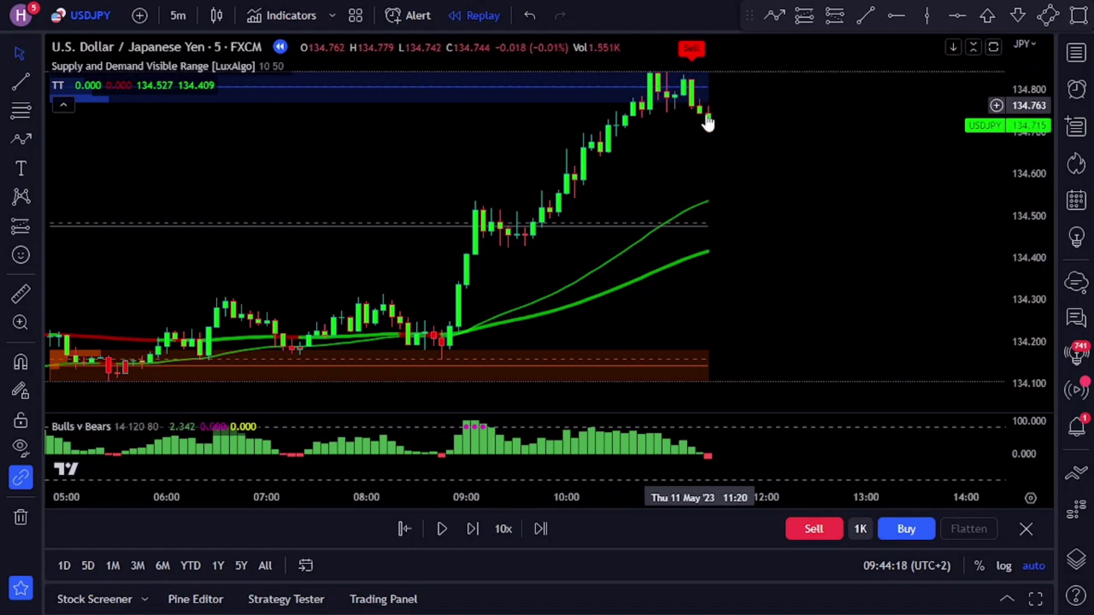
Place a USDJPY short at the latest candle, stop above the recent high, target about 2:1.
click(833, 15)
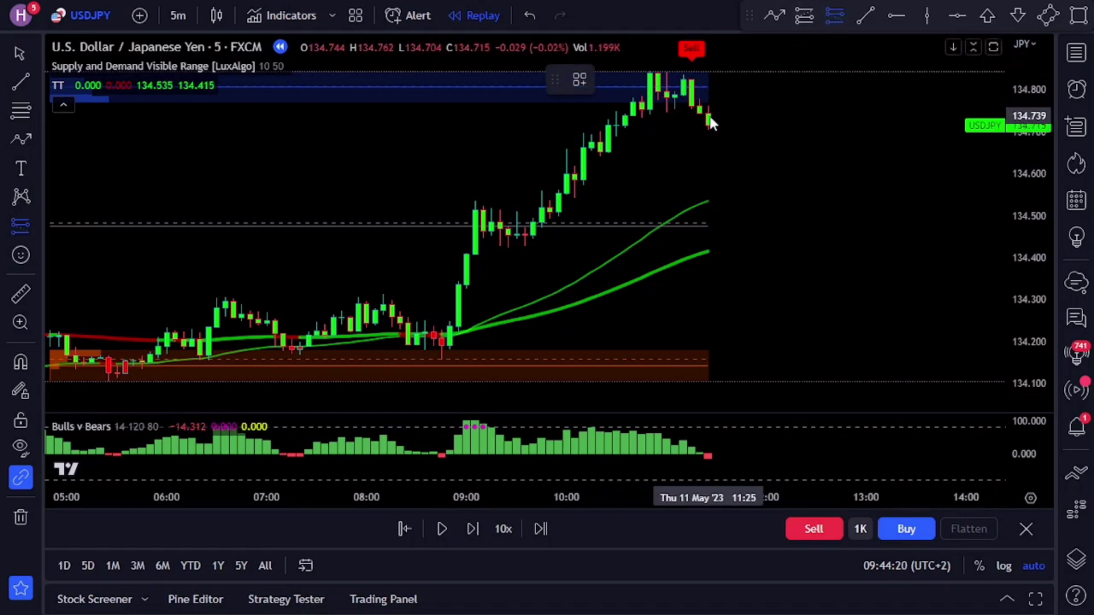
click(708, 123)
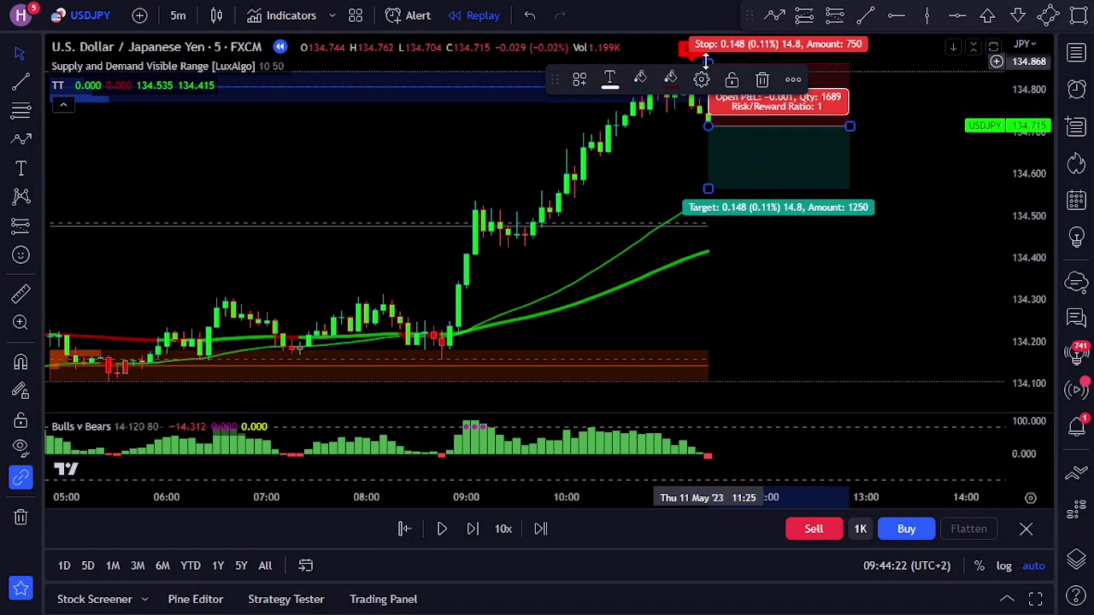
drag(708, 63, 716, 63)
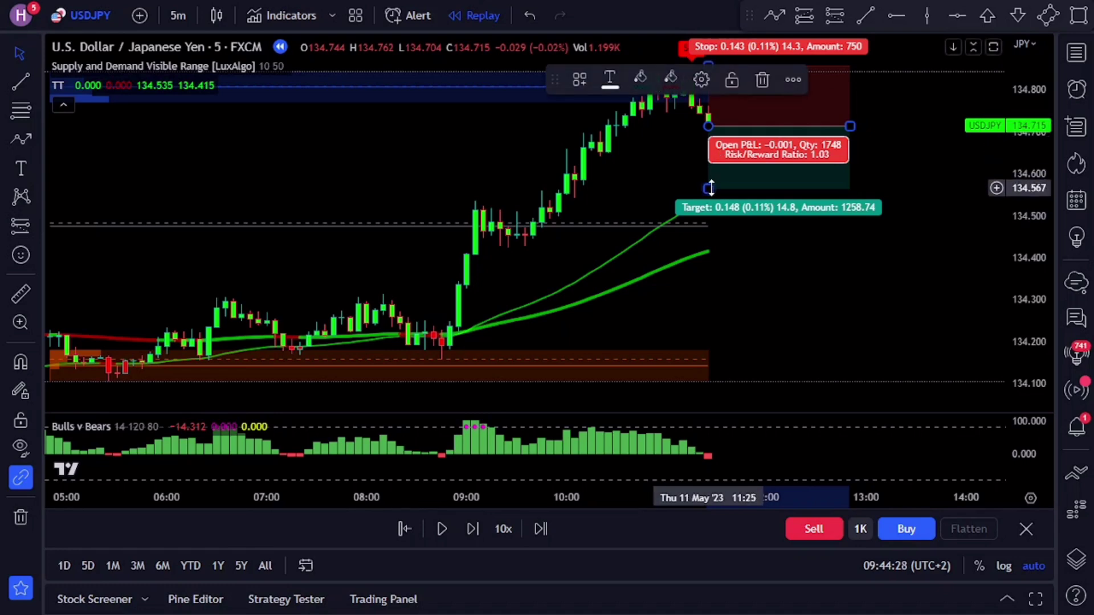
drag(709, 190, 706, 229)
drag(704, 243, 703, 249)
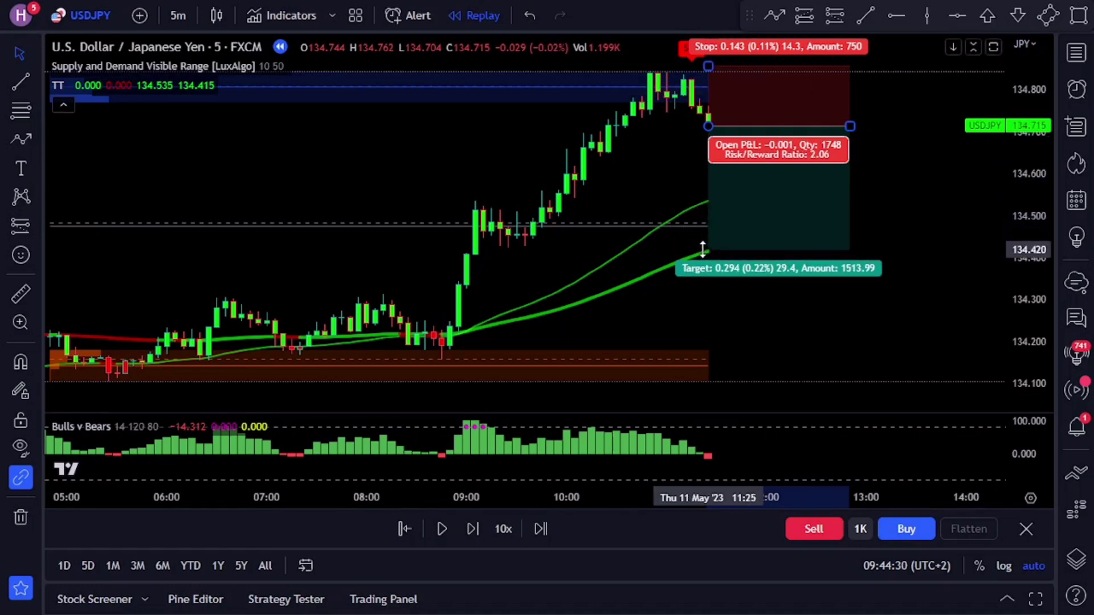
Set the short's Stop Ticks to 140, confirm, and resume the replay.
double_click(769, 224)
text(140)
click(493, 336)
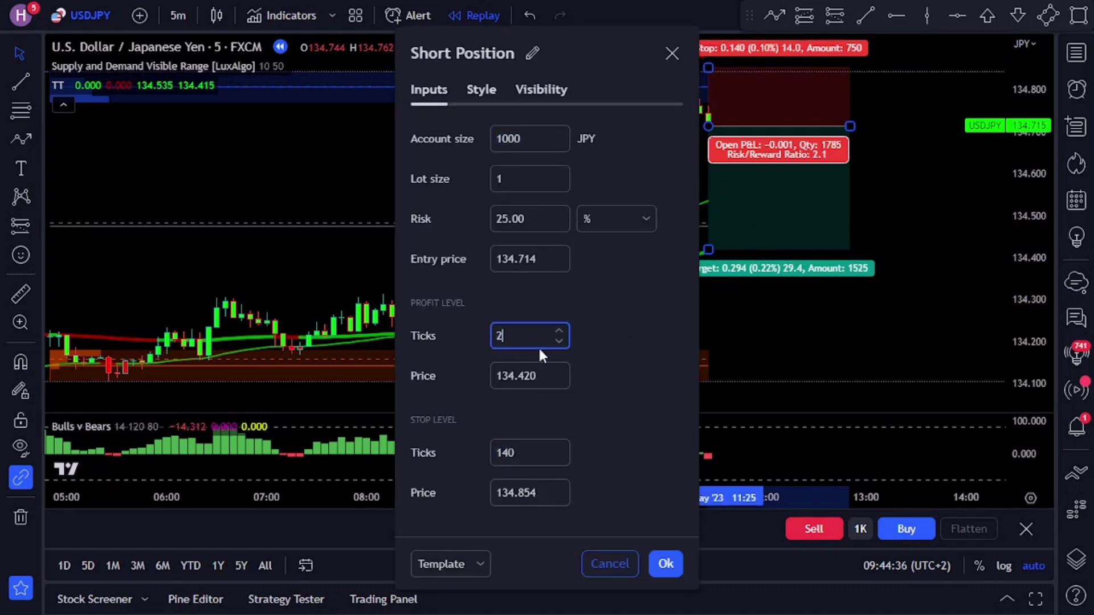
click(663, 560)
click(449, 531)
click(741, 314)
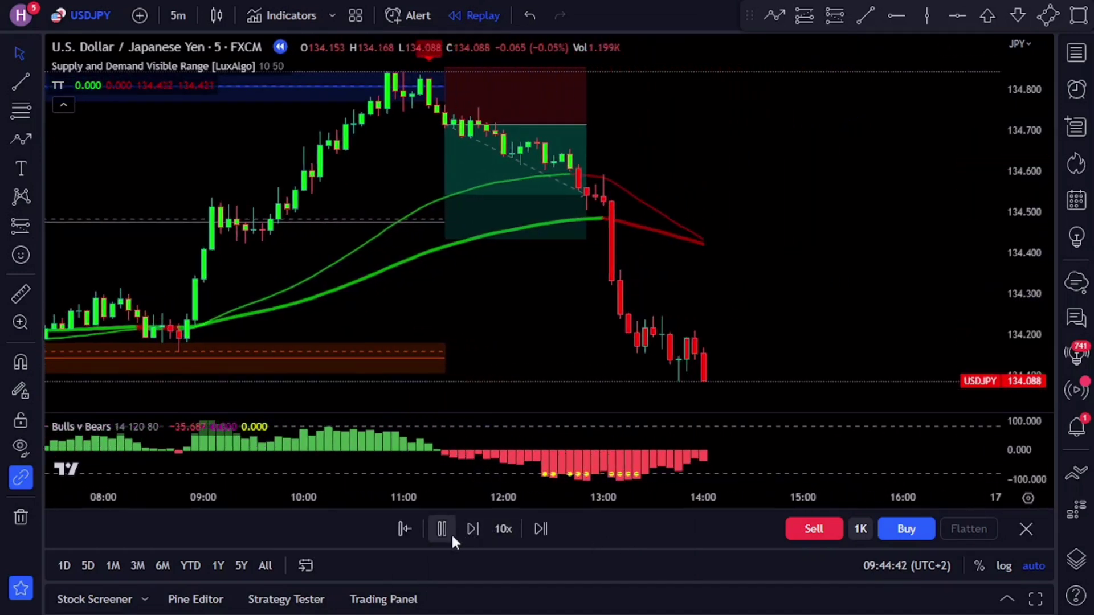
Pause replay once the target is hit and extend the short position box over later candles.
click(452, 531)
click(469, 519)
drag(530, 113, 564, 117)
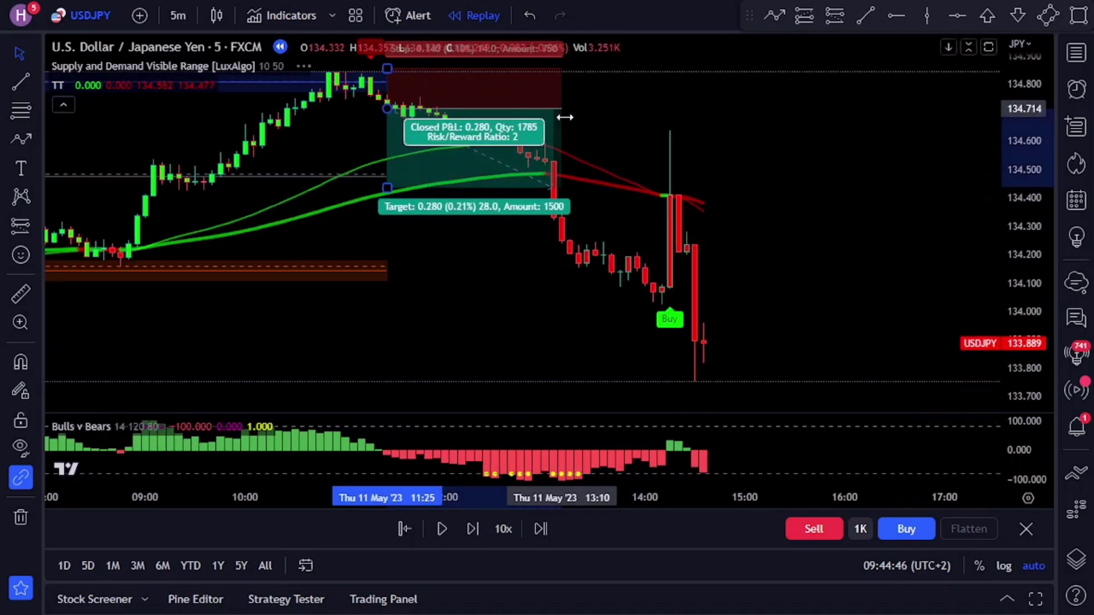
click(791, 198)
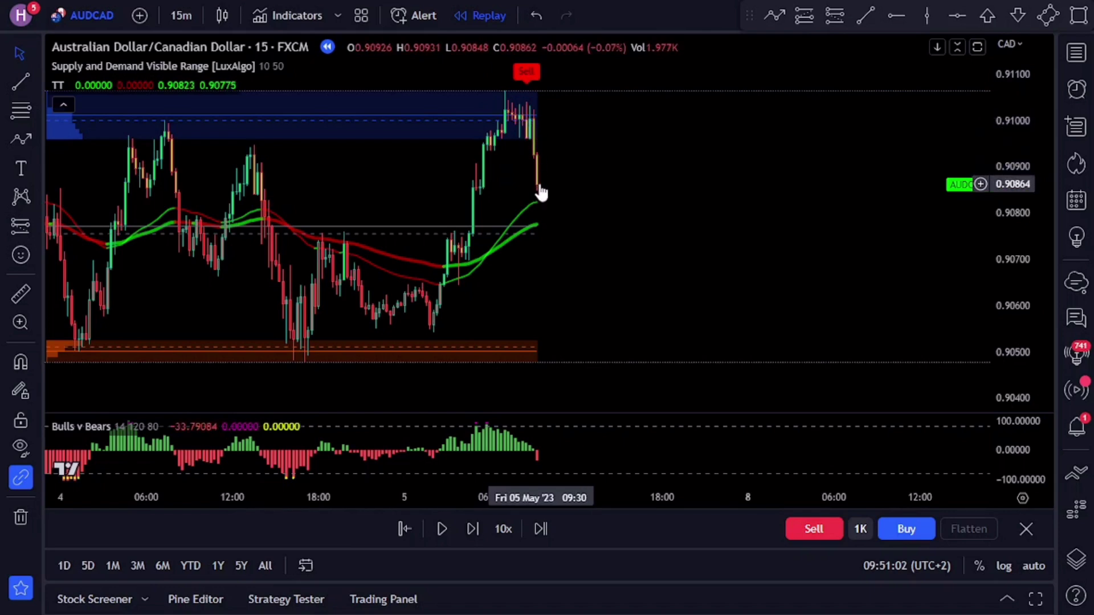
Place an AUDCAD short at the latest candle, stop above the supply high, target about 2:1.
click(510, 472)
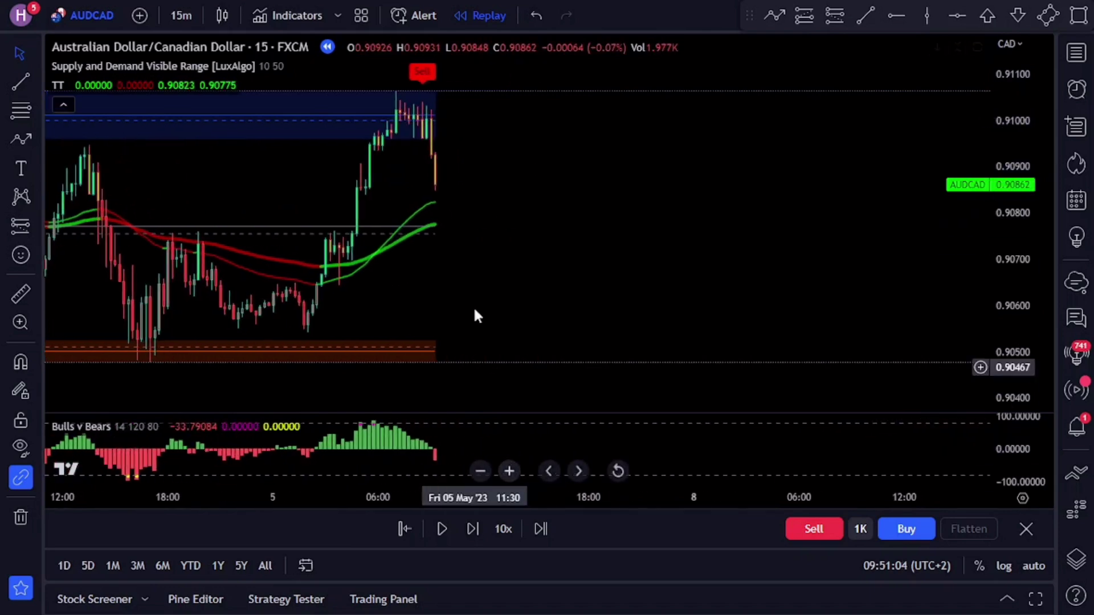
scroll(478, 317, left, 5)
click(834, 16)
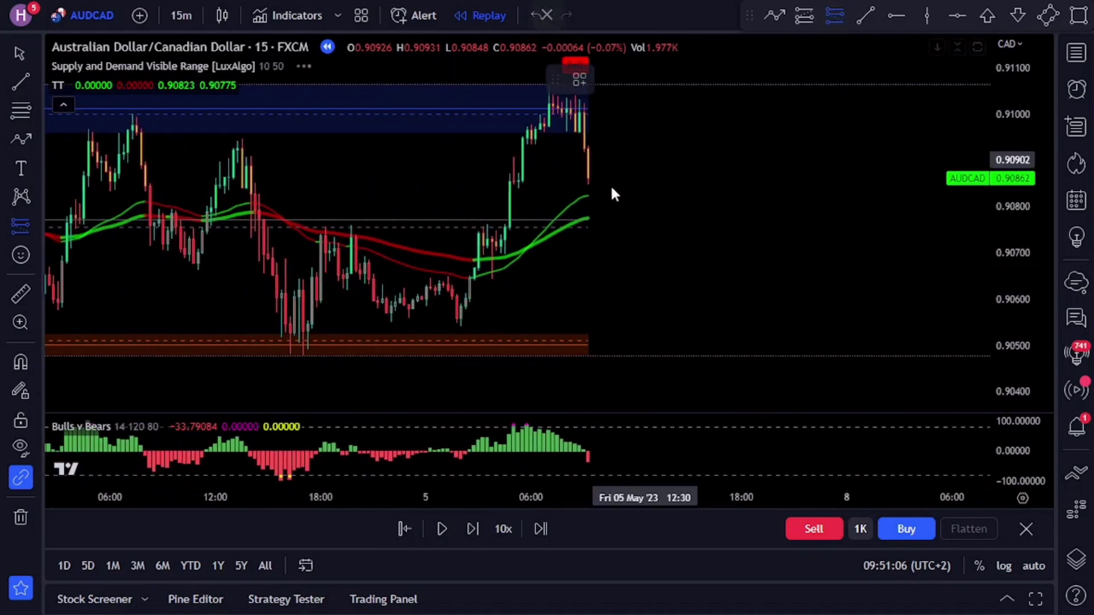
click(589, 179)
drag(587, 123, 596, 80)
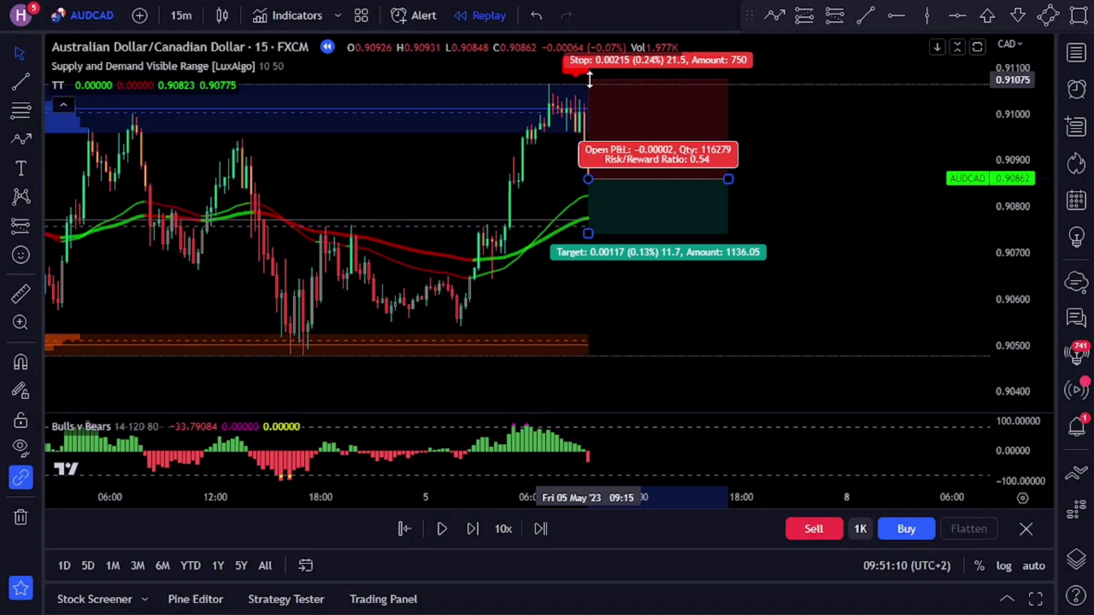
drag(589, 233, 580, 376)
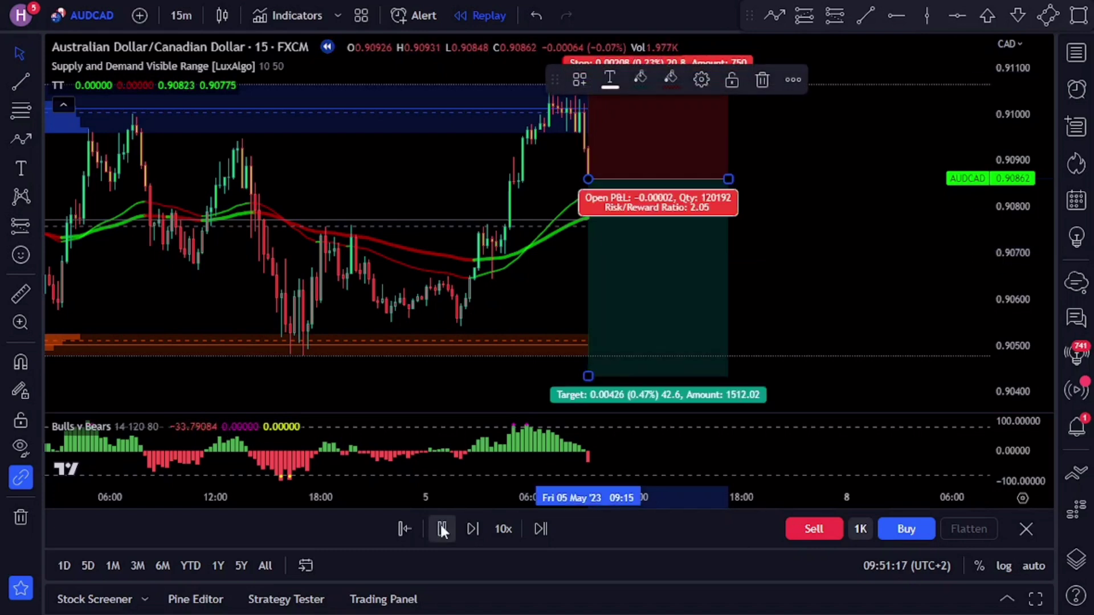
Replay forward until the AUDCAD short reaches its 2.05 target, then pause.
click(442, 529)
click(771, 273)
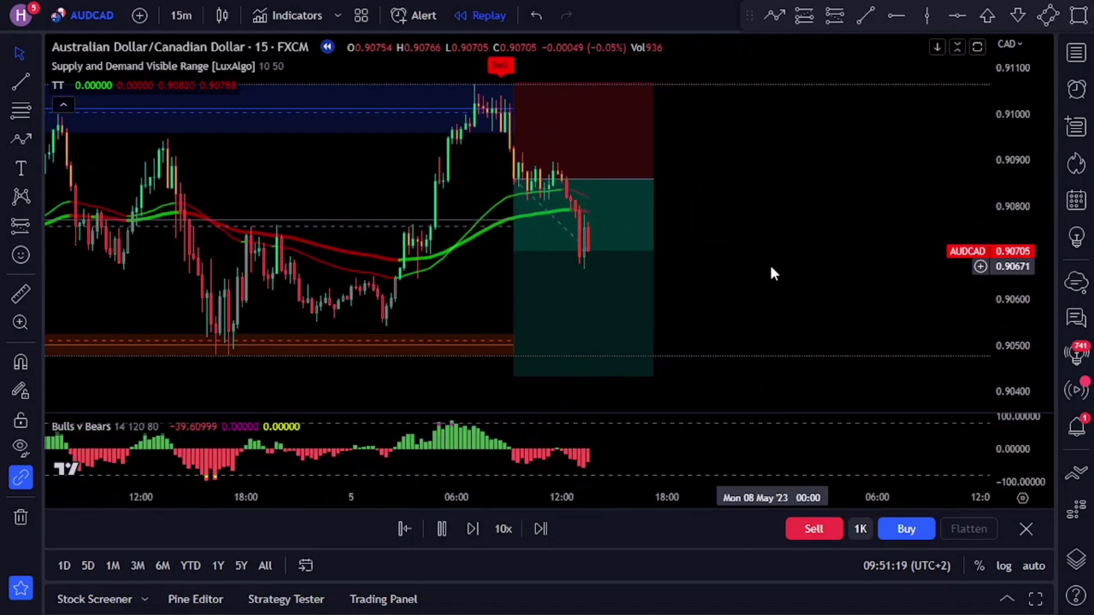
click(444, 527)
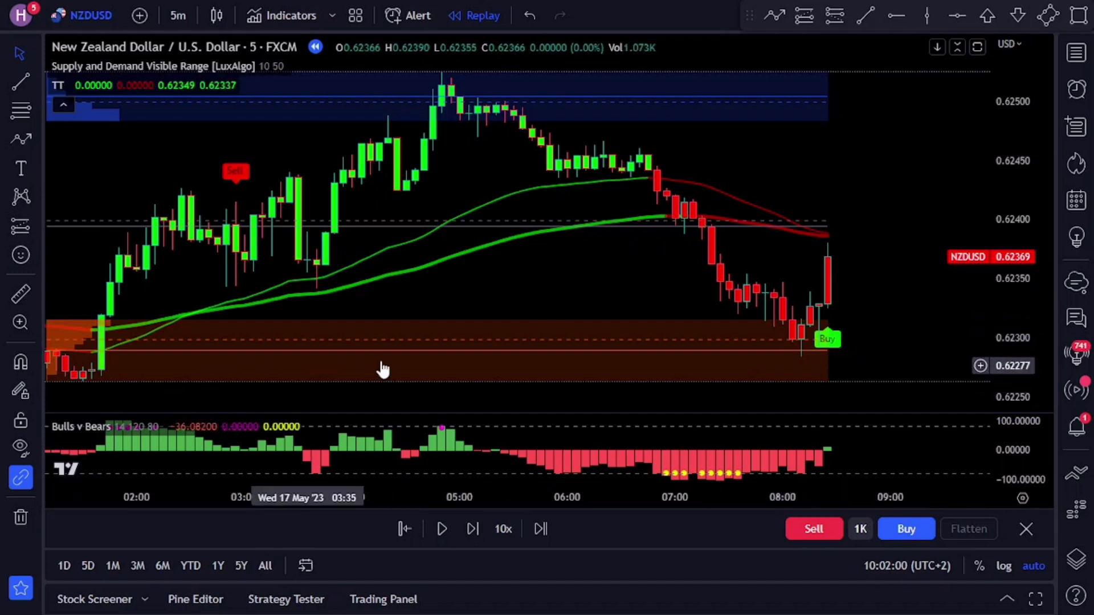
Place an NZDUSD long at the latest candle, stop below the demand zone, 2:1 target, then resume replay.
drag(930, 333, 784, 342)
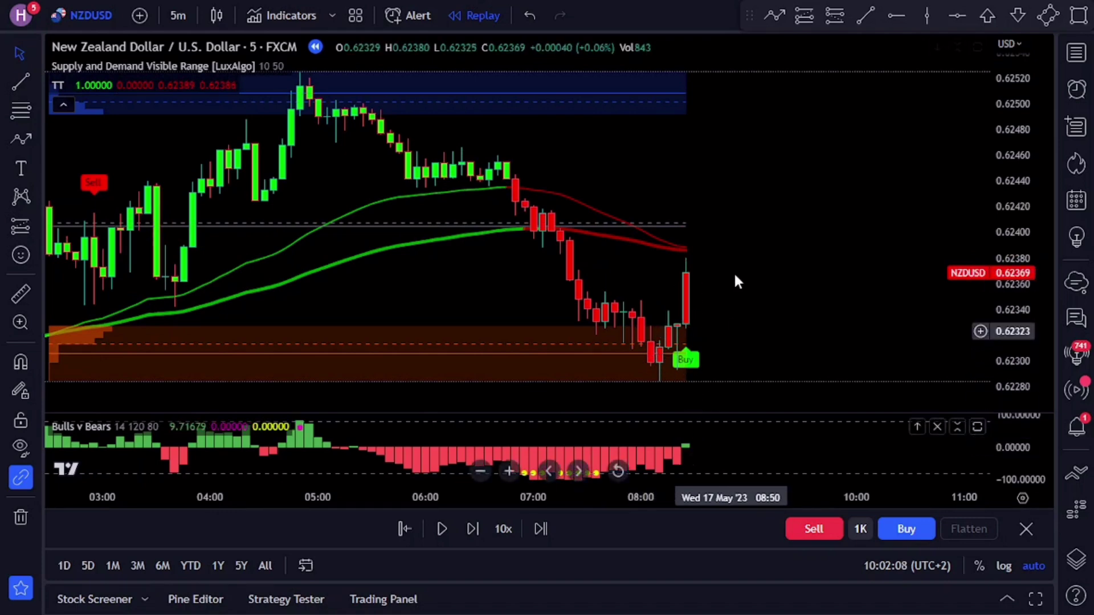
click(796, 18)
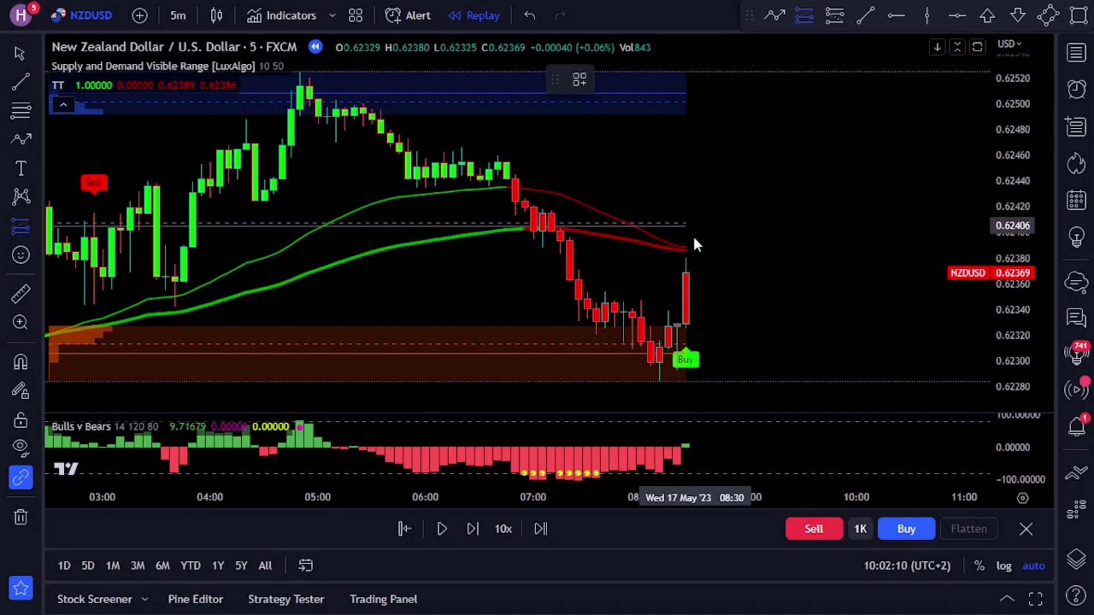
click(686, 273)
drag(687, 335, 689, 388)
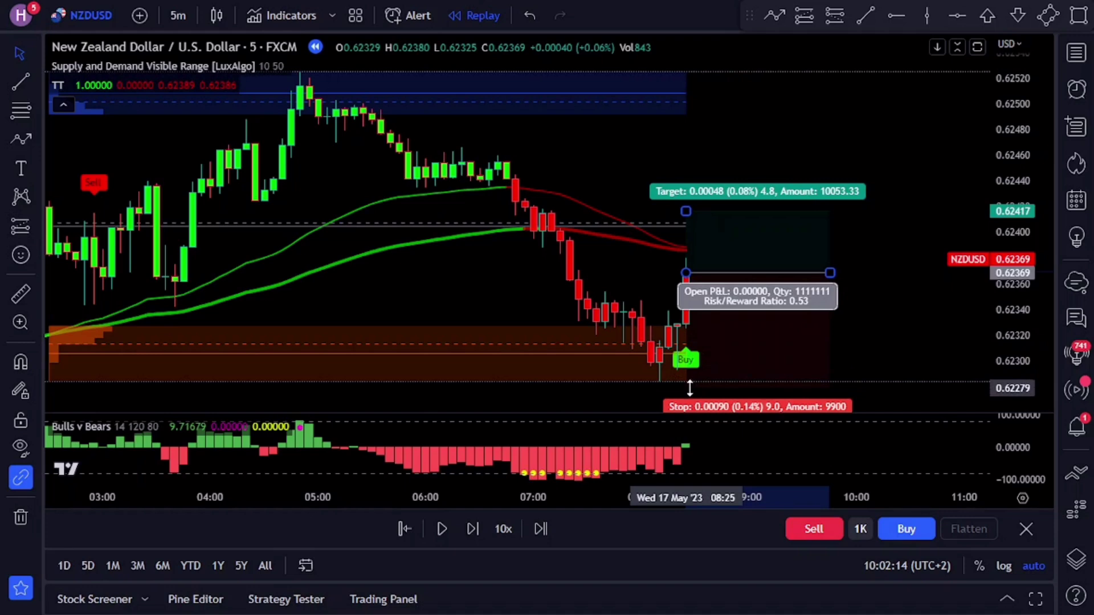
drag(686, 211, 702, 46)
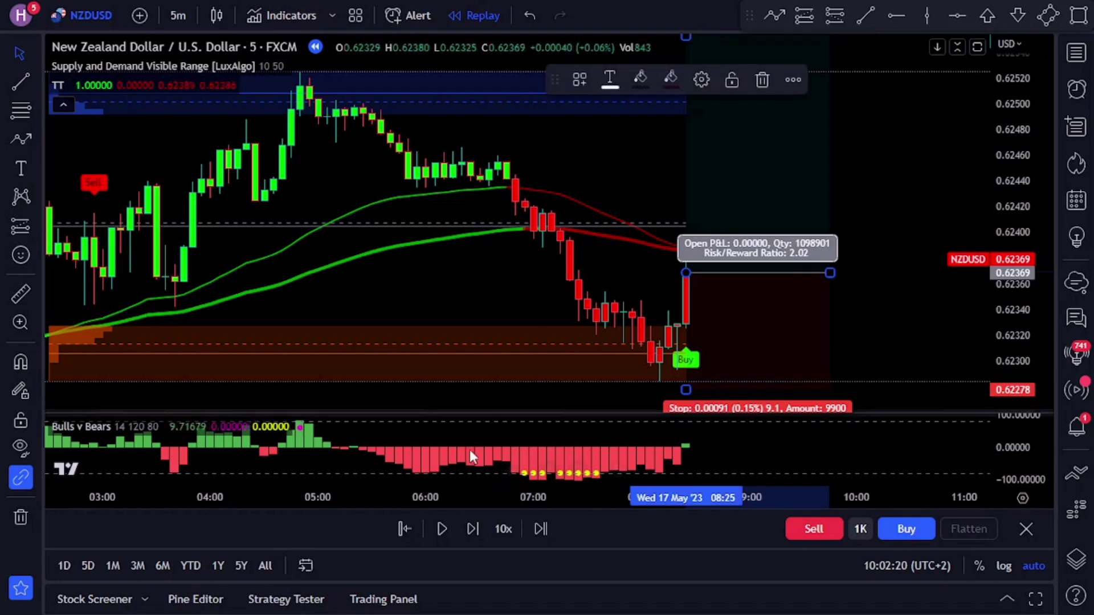
click(442, 529)
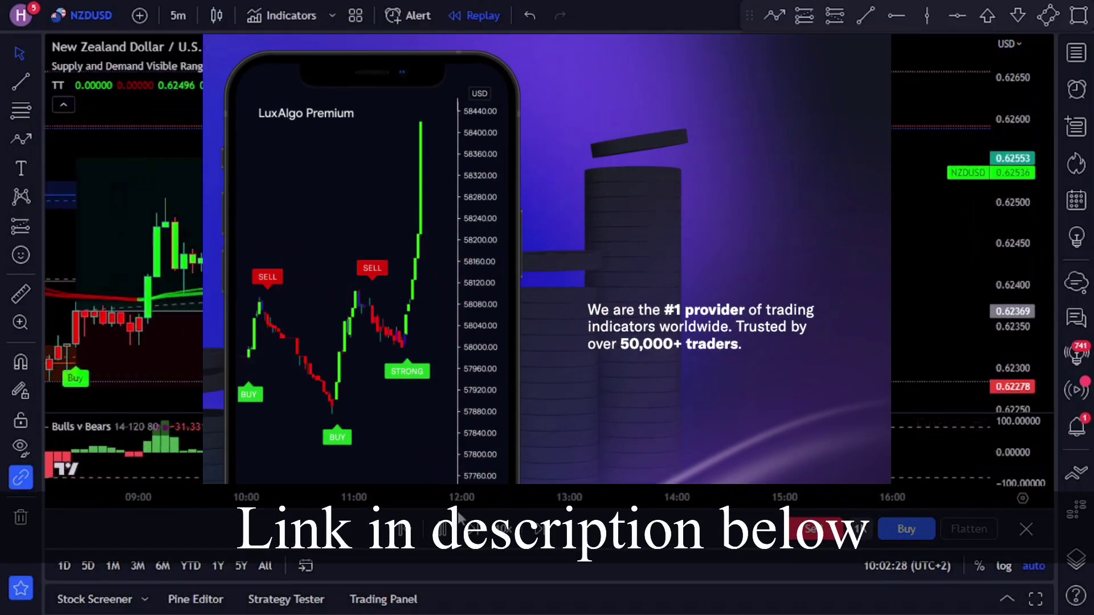
Select the NZDUSD long position and pan to show the whole trade and later candles.
click(182, 353)
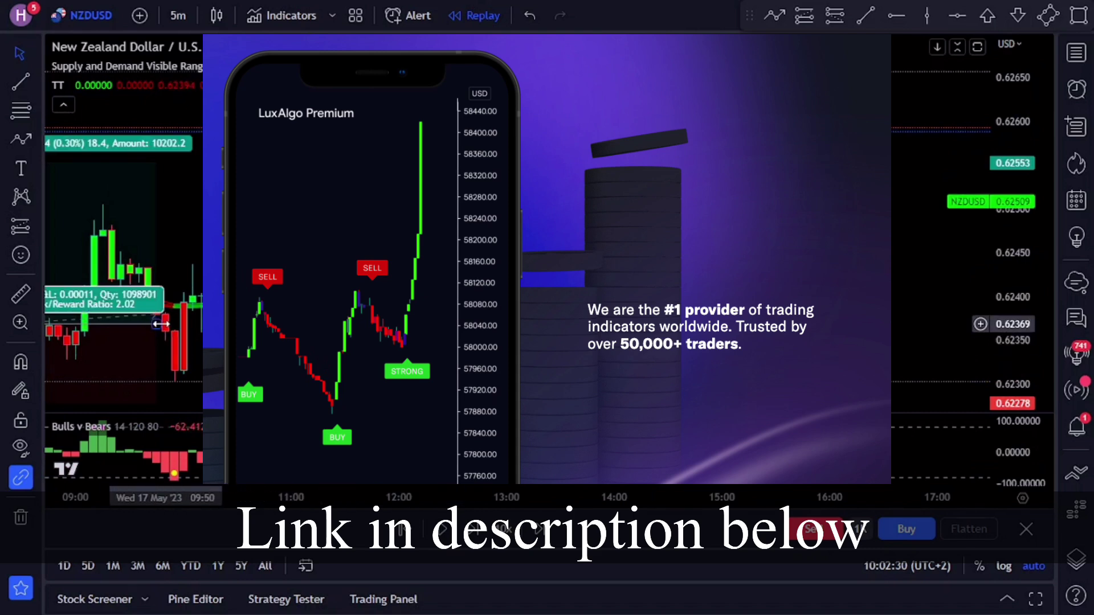
drag(690, 285, 919, 282)
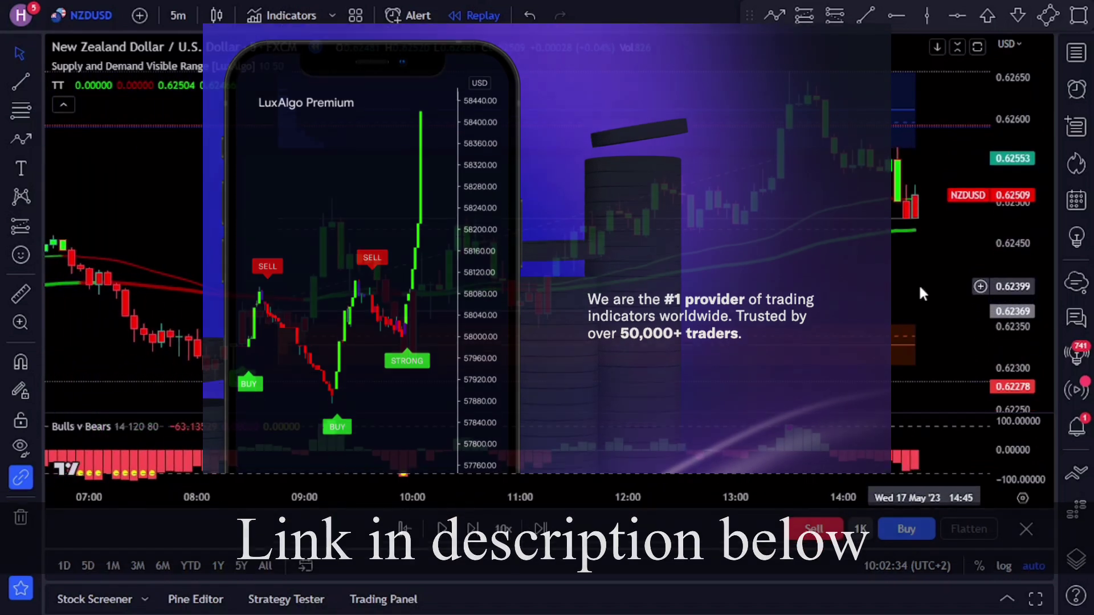